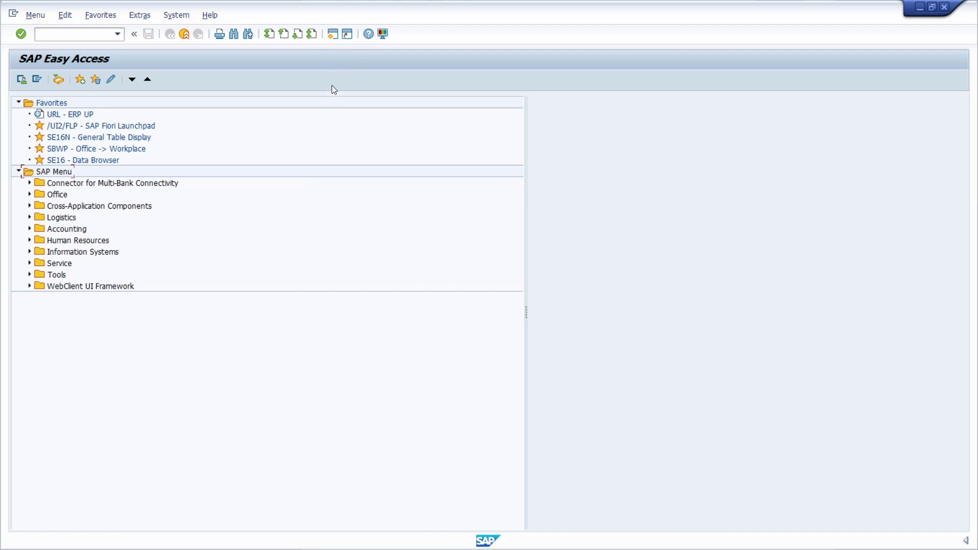
Create a desktop shortcut for the SAP Easy Access transaction SESSION_MANAGER on the ERP UP system with the preset values
left_click(348, 37)
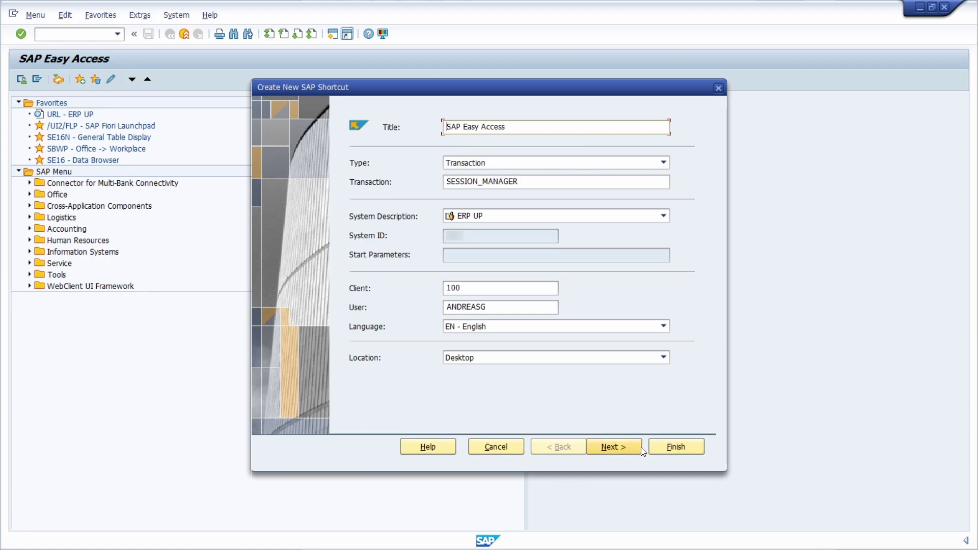
left_click(667, 448)
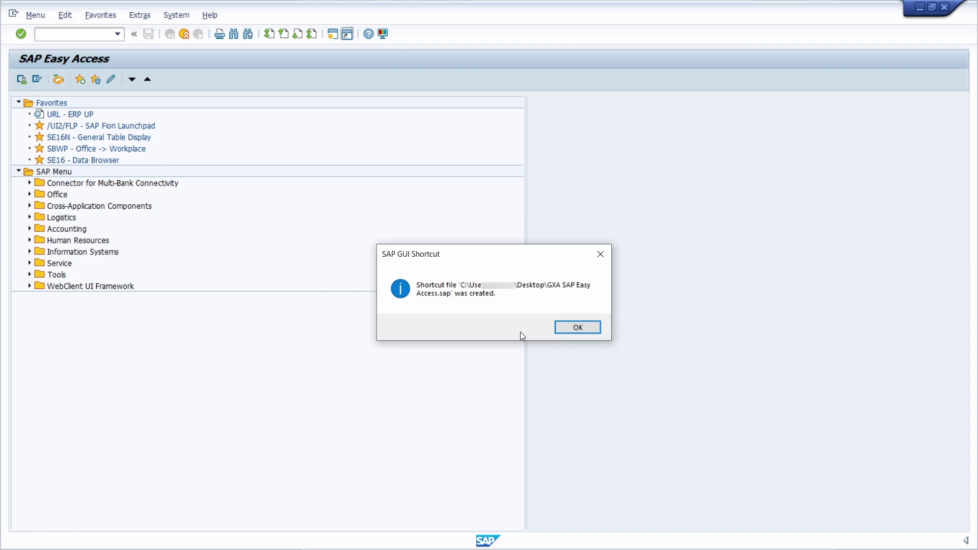
left_click(561, 330)
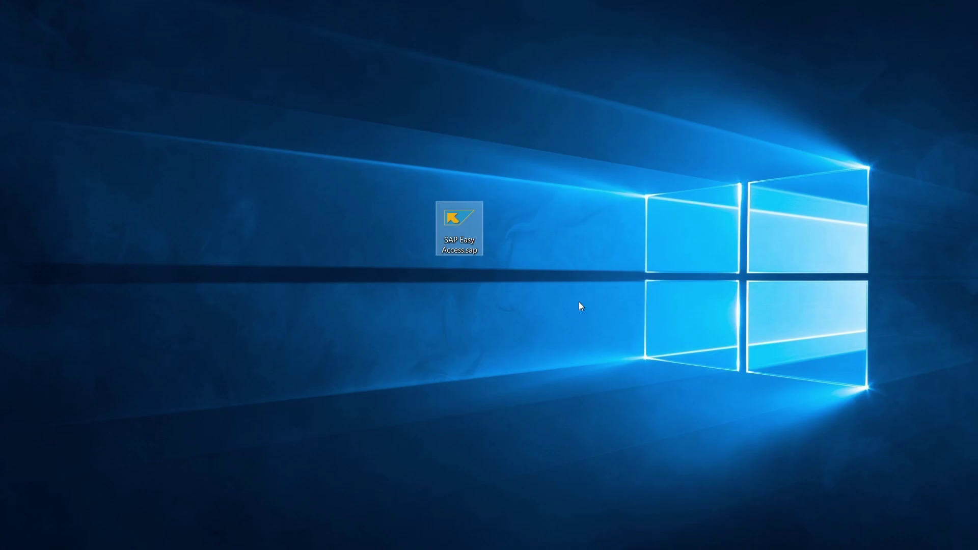
Launch the SAP Easy Access desktop shortcut and end the SAP session with the command /nex
double_click(459, 224)
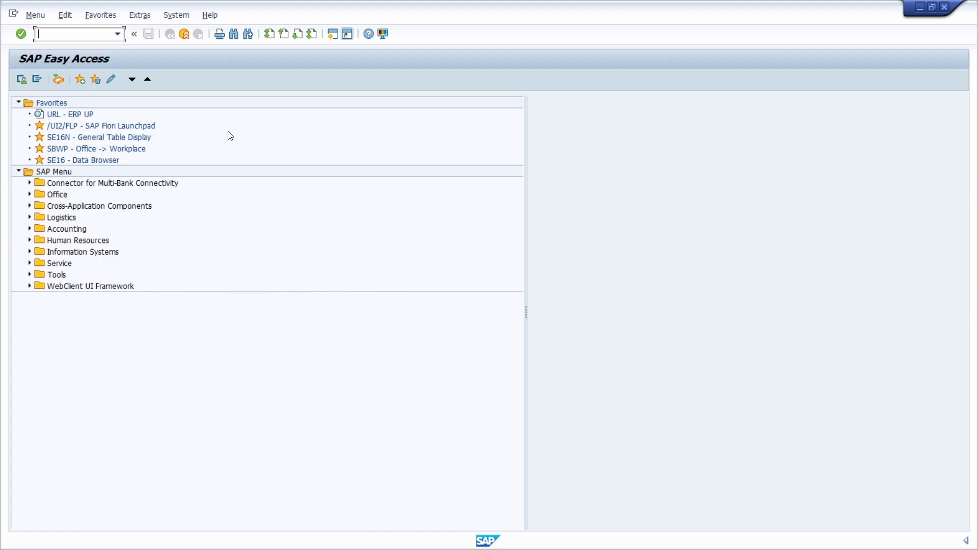
type("/nex")
key("Return")
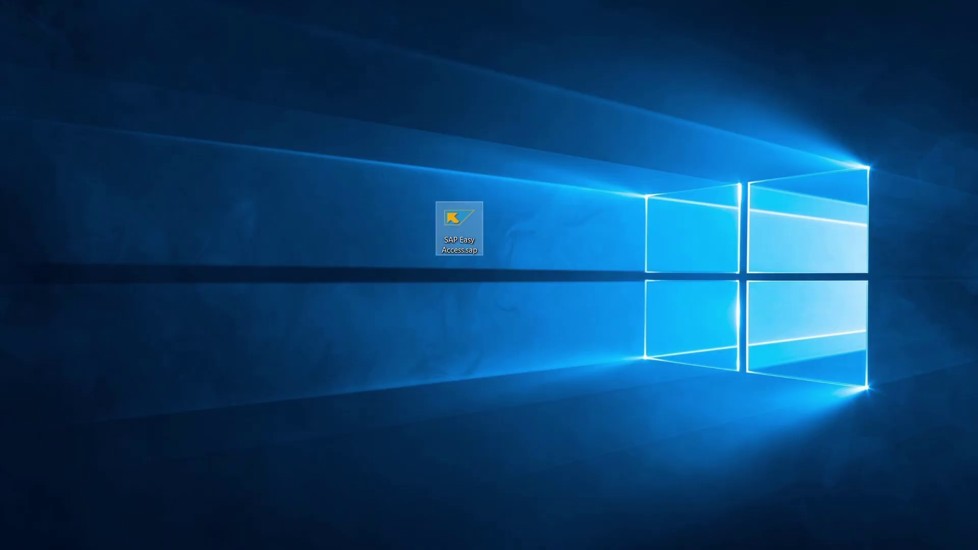
Log on through the SAP Easy Access desktop shortcut by entering the account password, and maximize the window
left_click_drag(385, 256, 466, 276)
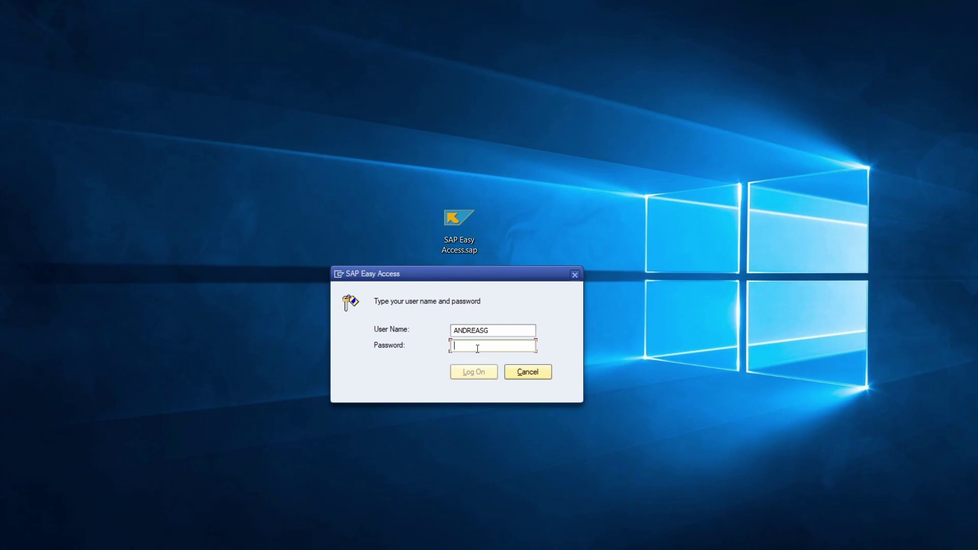
type("**********")
key("Return")
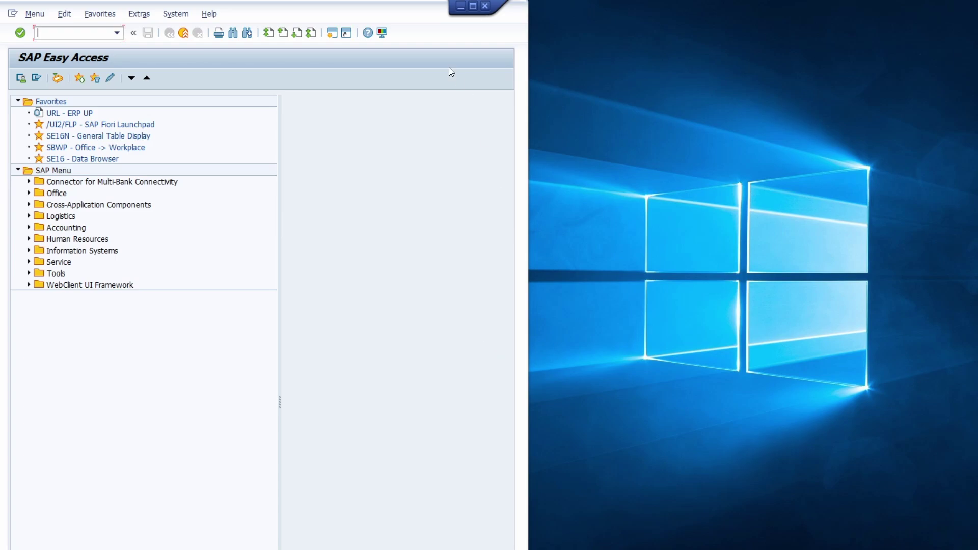
left_click(473, 6)
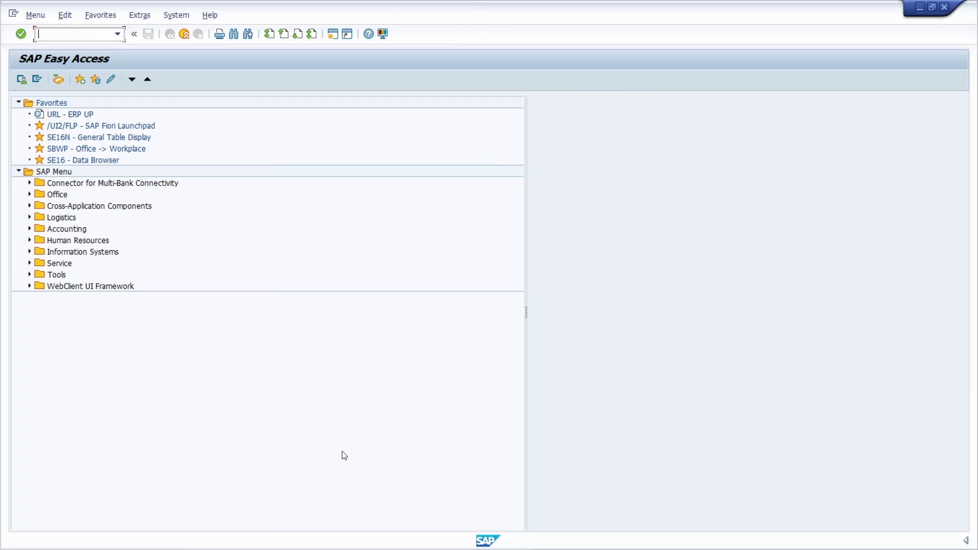
Expand the Connector for Multi-Bank Connectivity folder and review the Display Technical Names option in the Easy Access settings
left_click(29, 183)
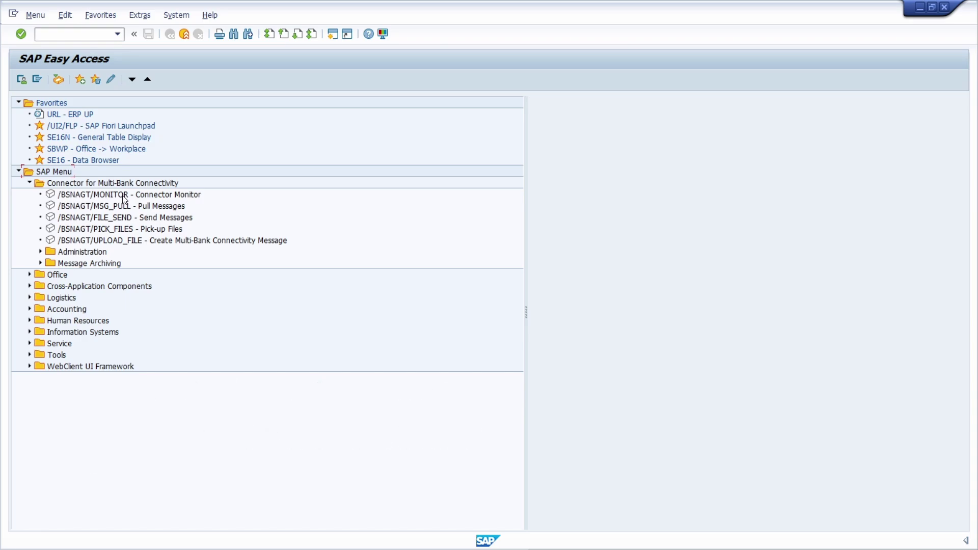
left_click(139, 15)
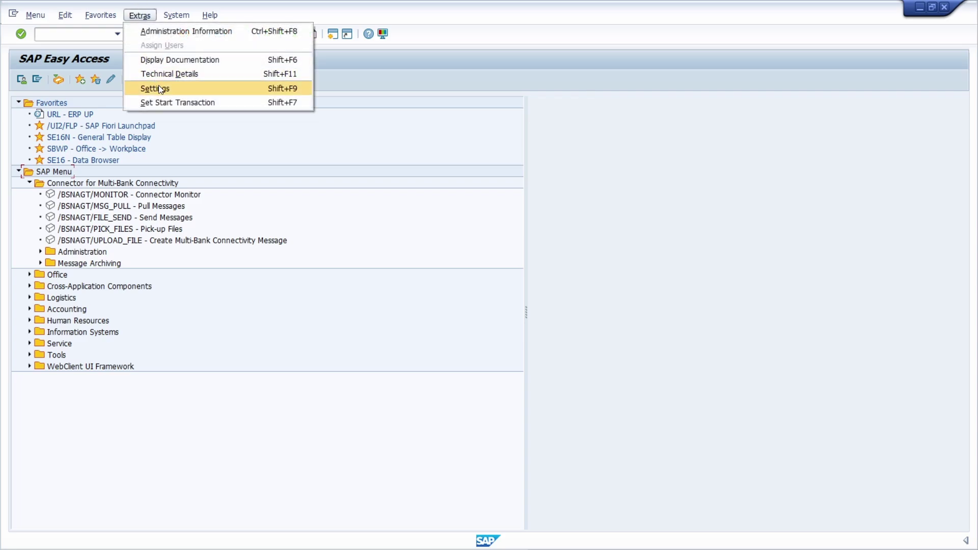
left_click(155, 86)
left_click(26, 207)
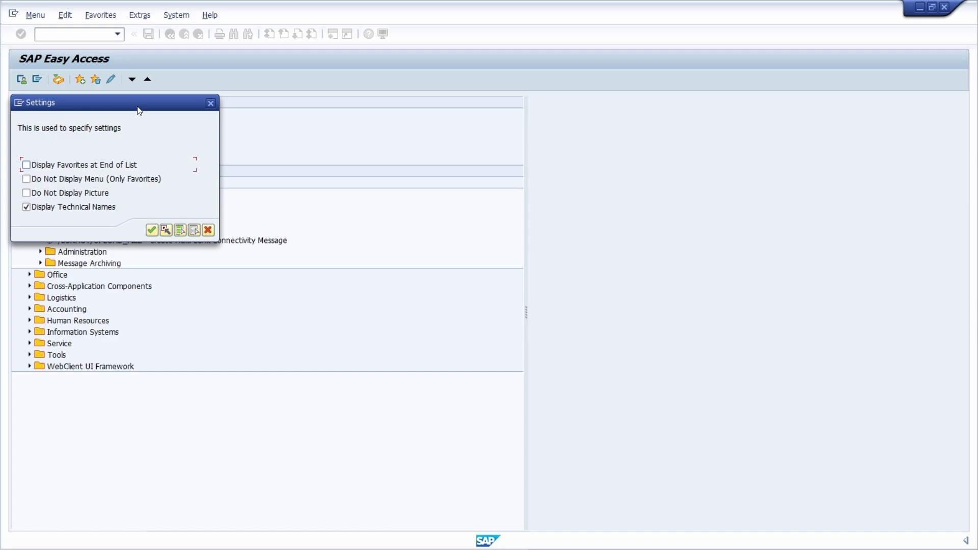
left_click_drag(136, 106, 506, 121)
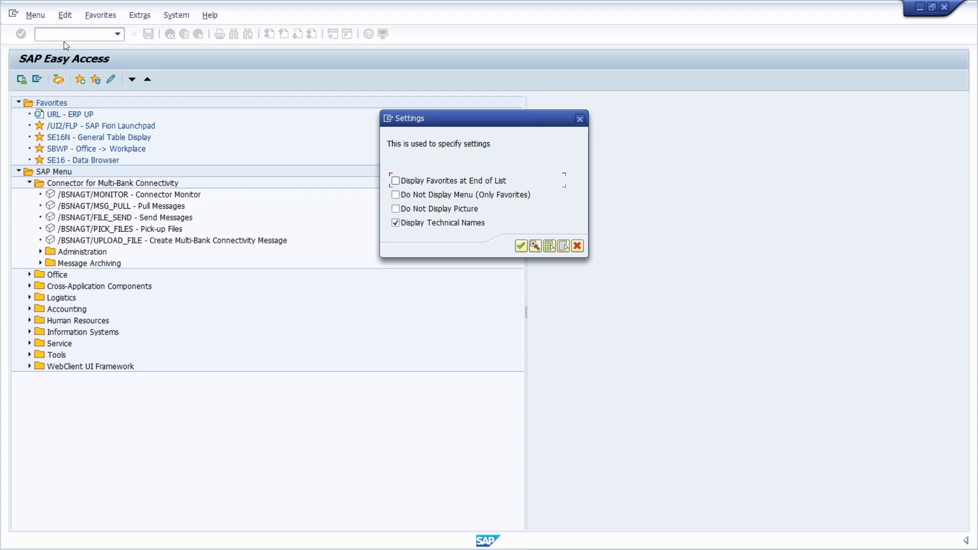
key("Return")
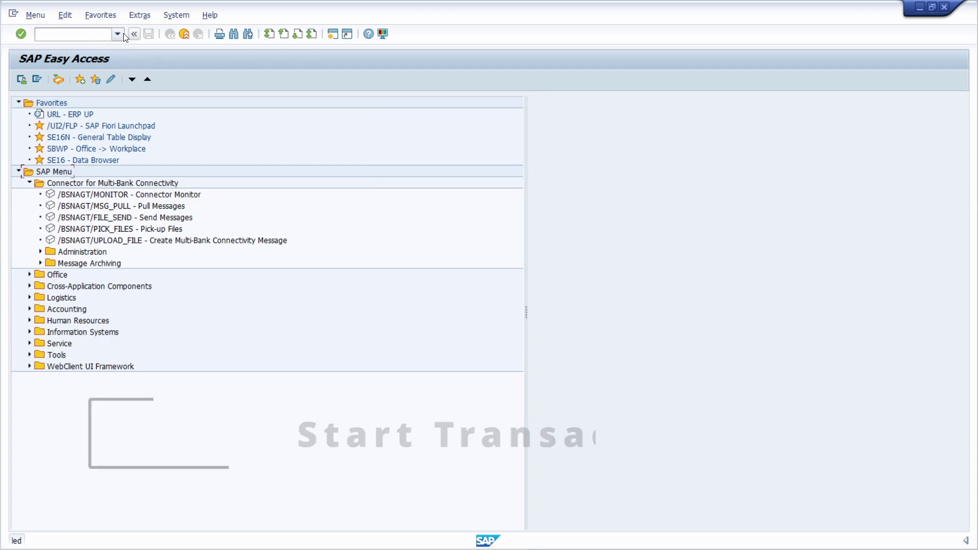
Set the Fiori Launchpad transaction /UI2/FLP as the start transaction in place of the MIRO entry
left_click(138, 21)
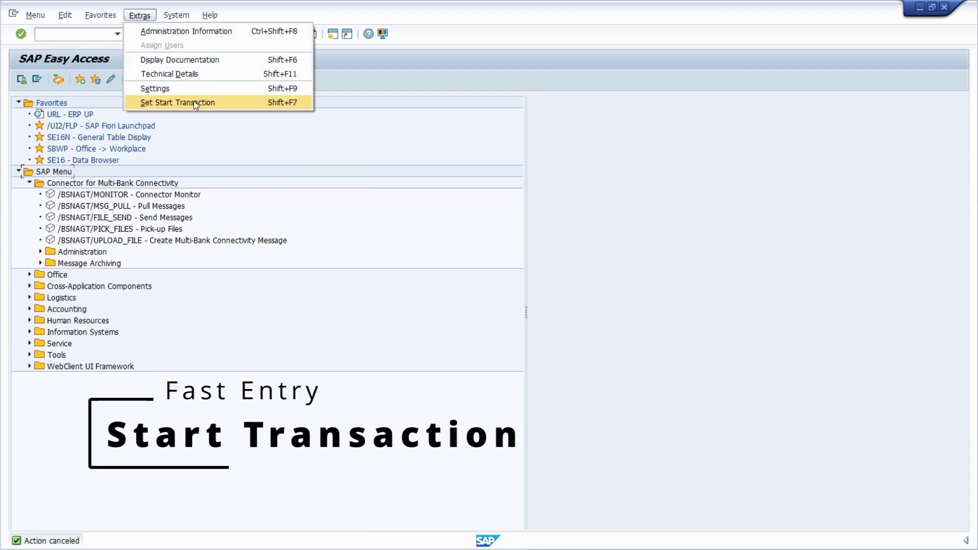
left_click(169, 102)
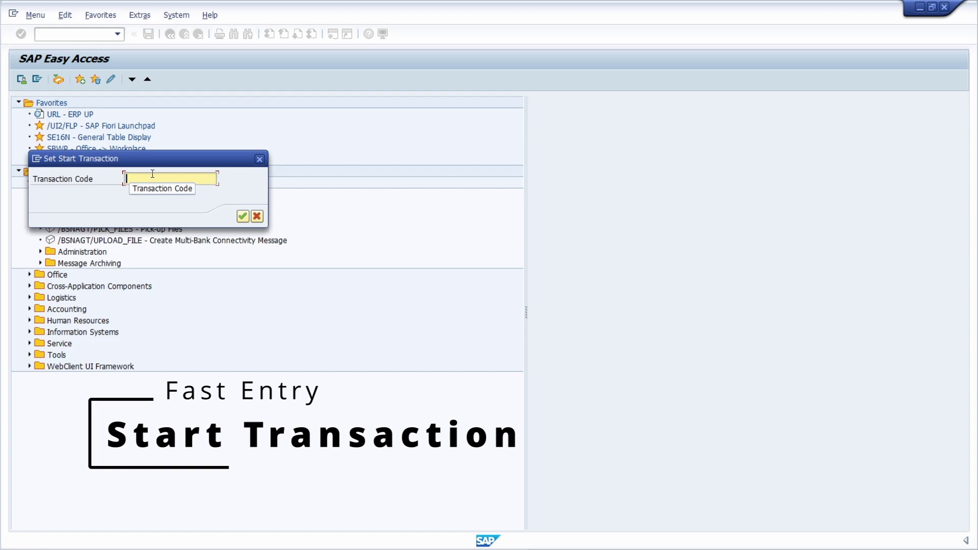
type("MIRO")
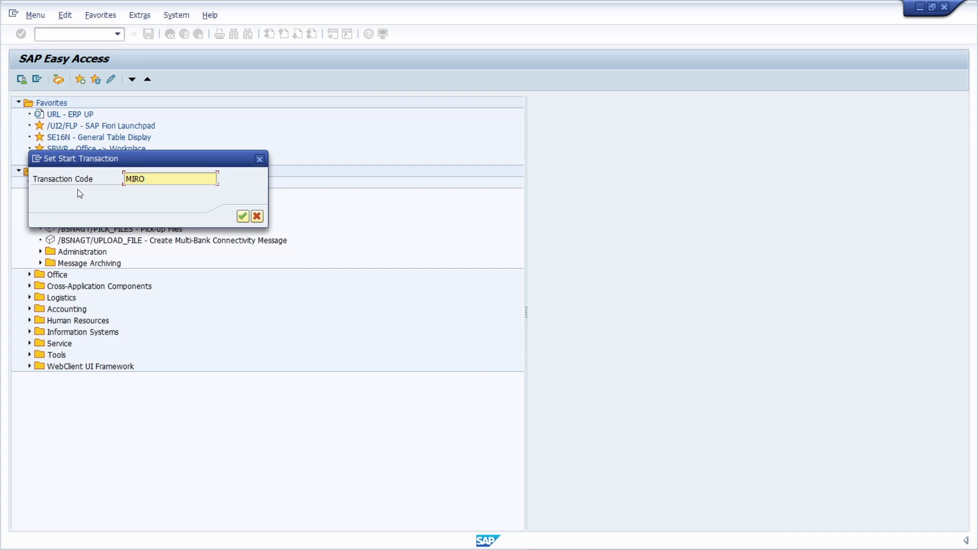
double_click(145, 179)
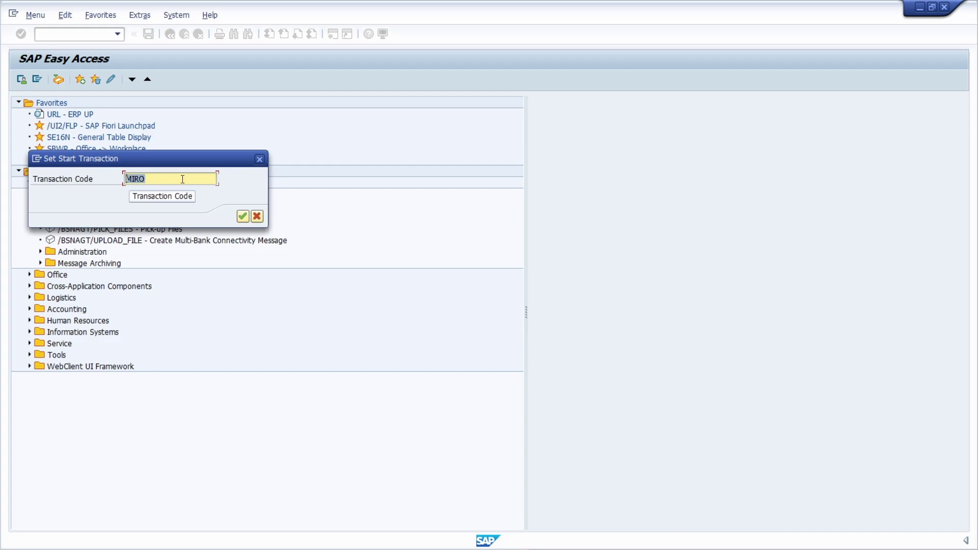
type("/")
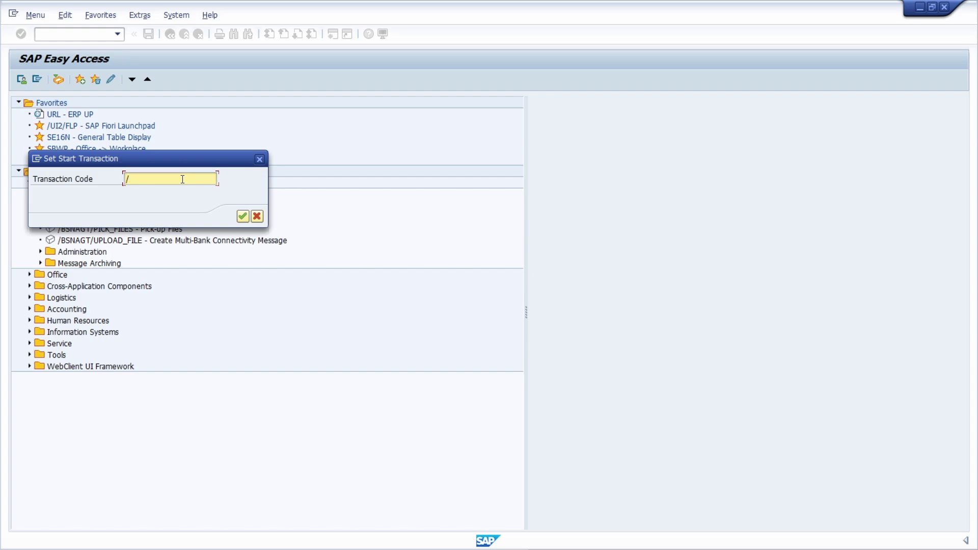
type("UI2/FLP")
left_click(243, 218)
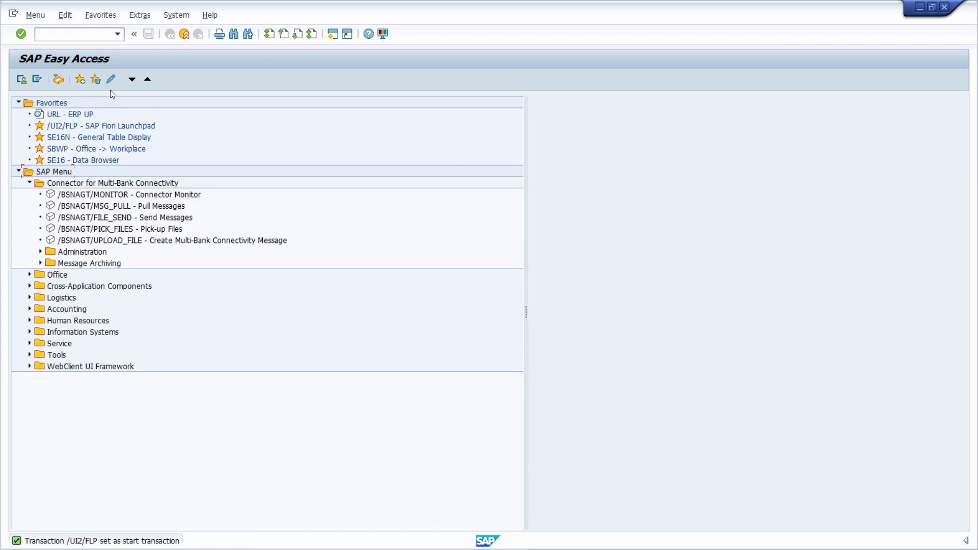
Reset the start transaction by emptying its transaction code and confirming
left_click(140, 15)
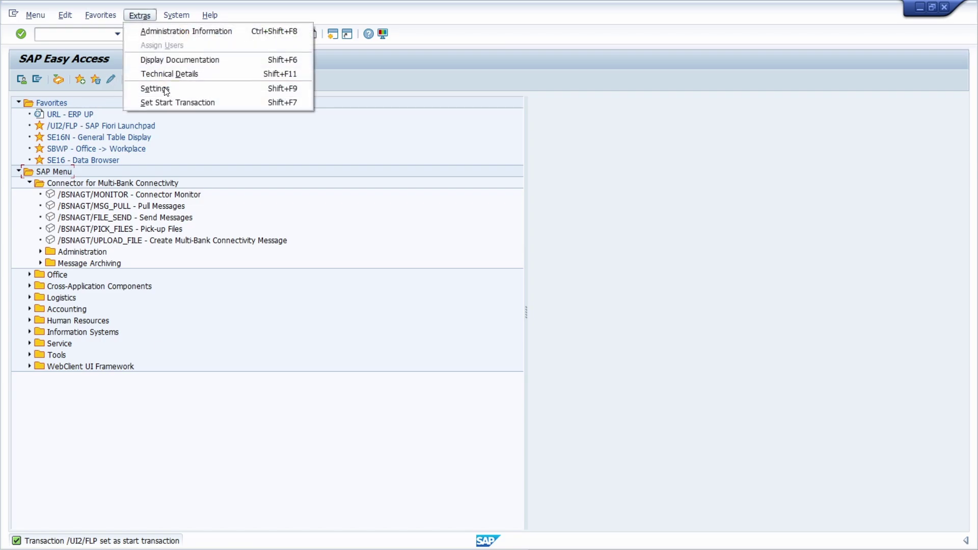
left_click(173, 103)
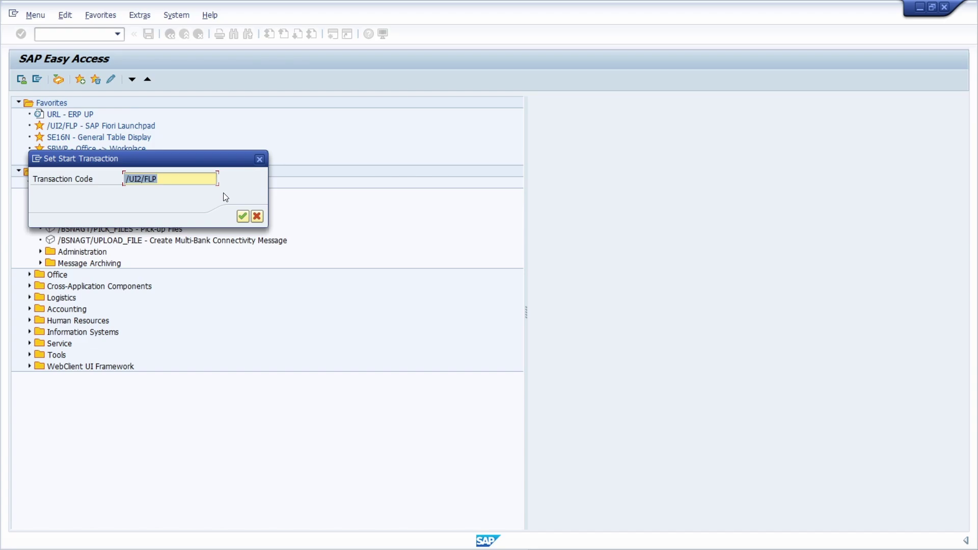
key("Delete")
type("MIR")
key("BackSpace")
key("BackSpace")
key("BackSpace")
key("Return")
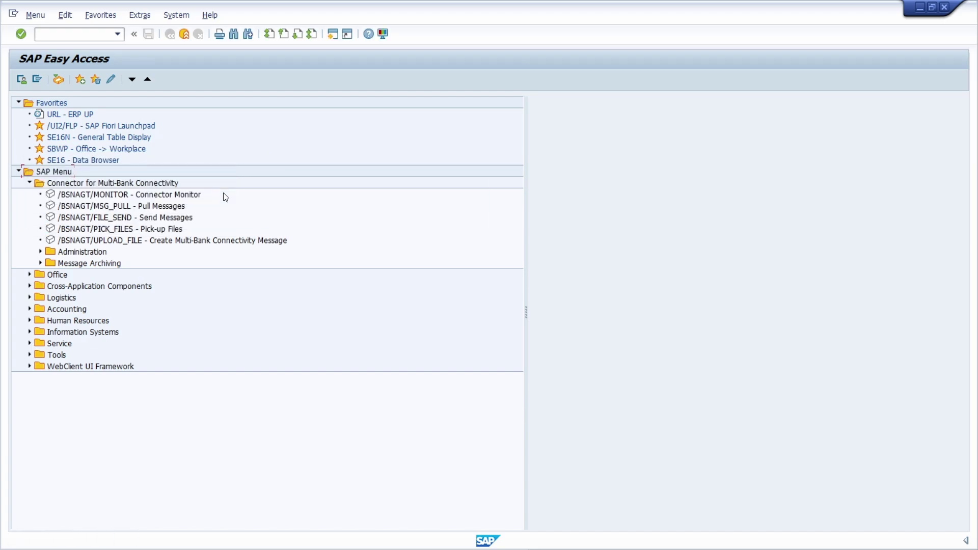
Set MIRO as the start transaction
left_click(140, 15)
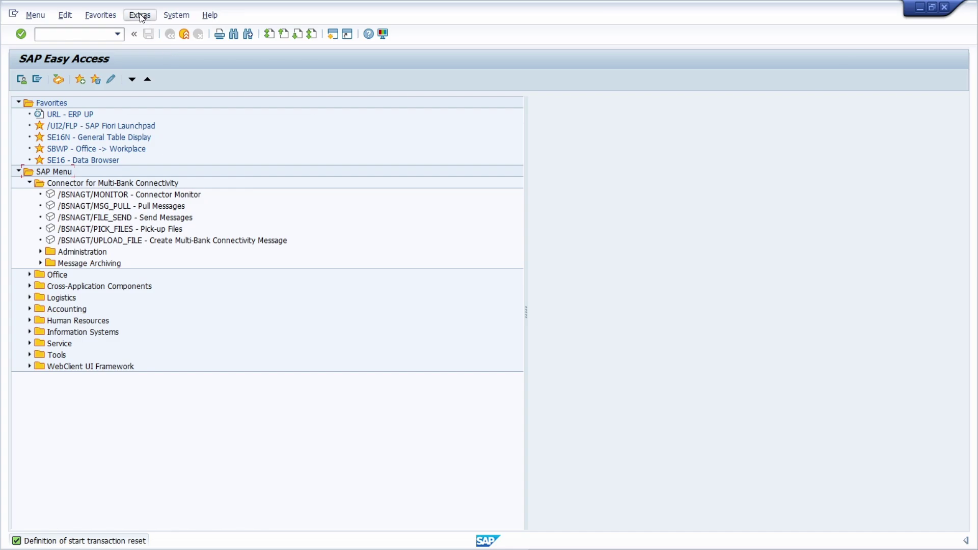
left_click(163, 103)
type("MIRO")
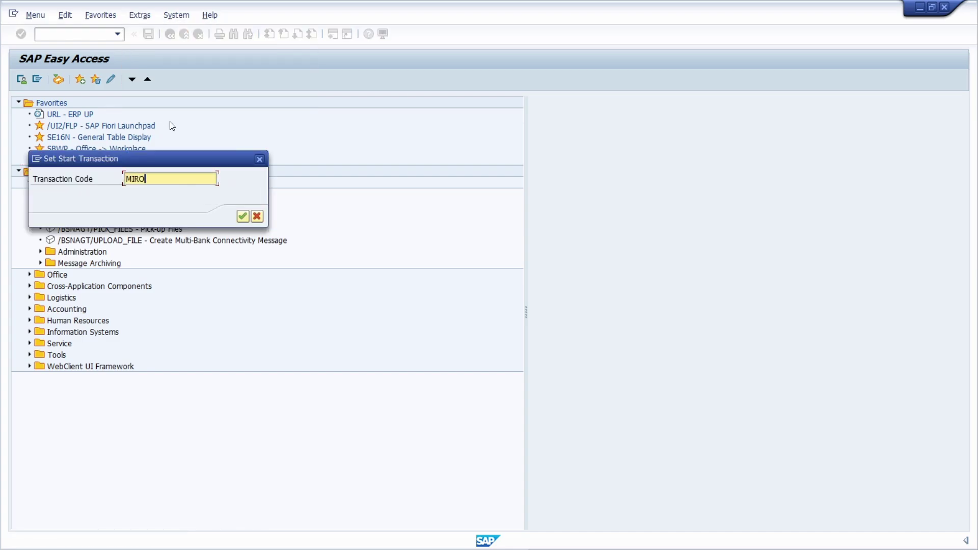
key("Return")
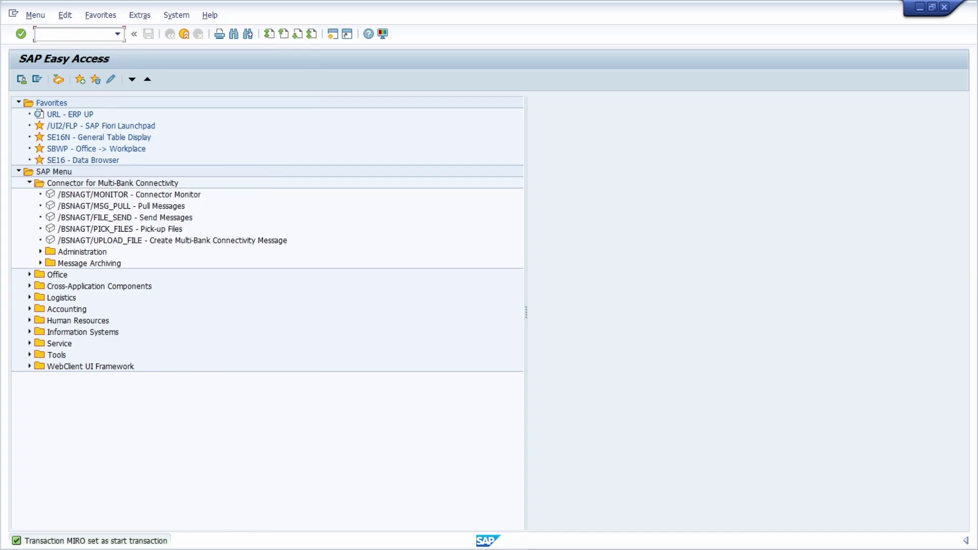
Exit SAP and log on again through the desktop shortcut with the account password
left_click(64, 37)
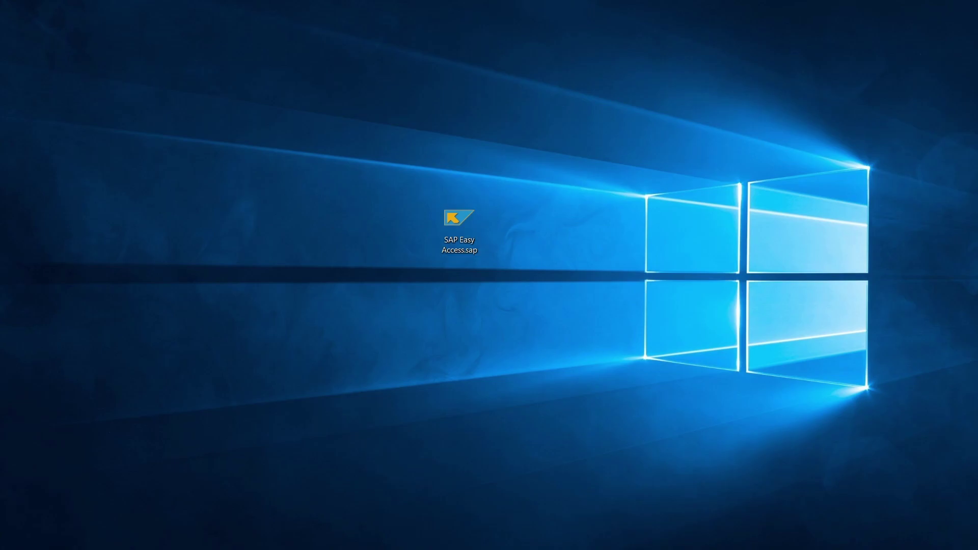
left_click_drag(286, 280, 452, 280)
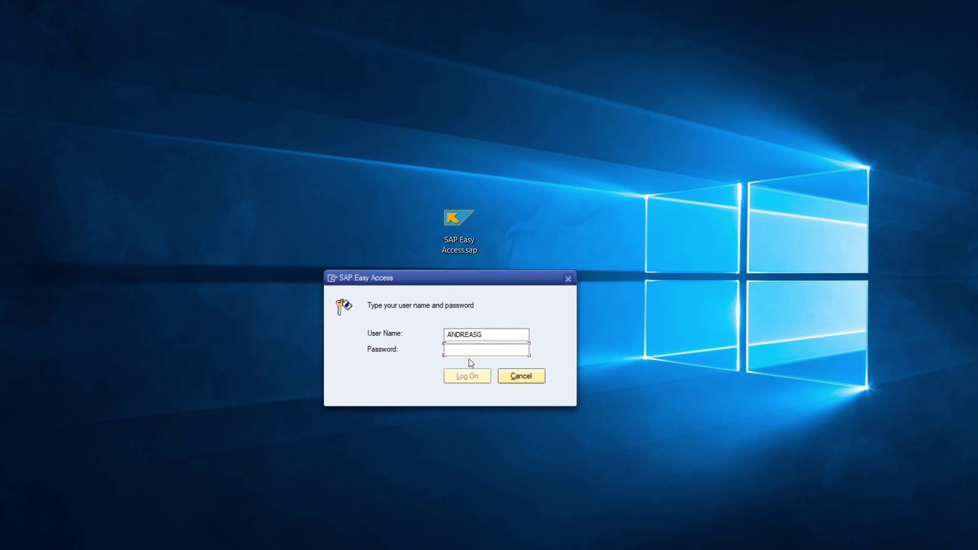
type("**************")
key("Return")
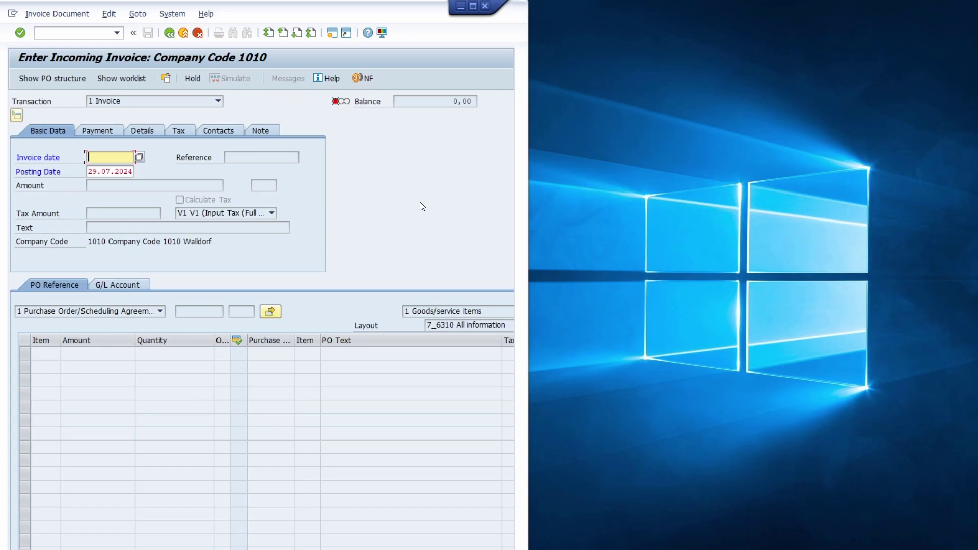
Leave the incoming invoice transaction with /n to return to SAP Easy Access, and maximize the window
left_click(84, 36)
type("/n")
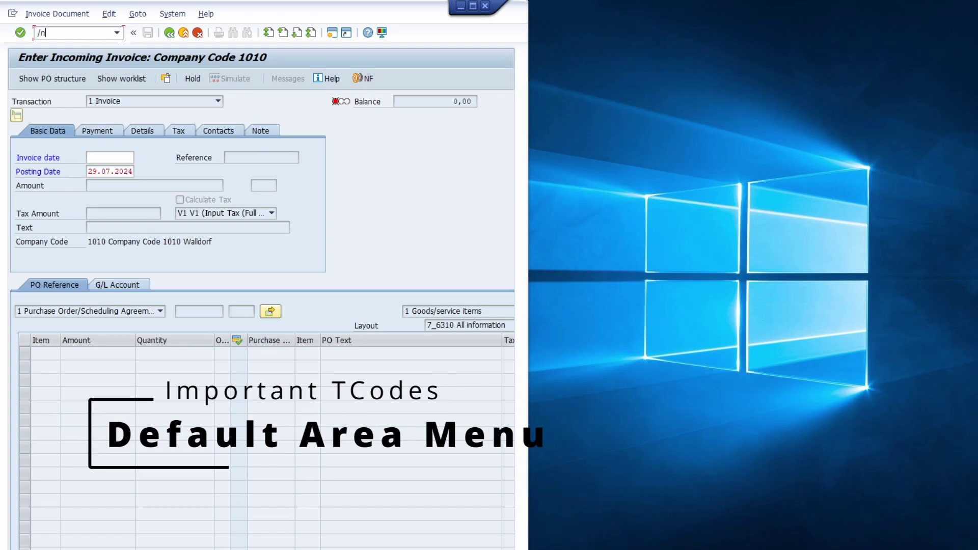
key("Return")
left_click(473, 6)
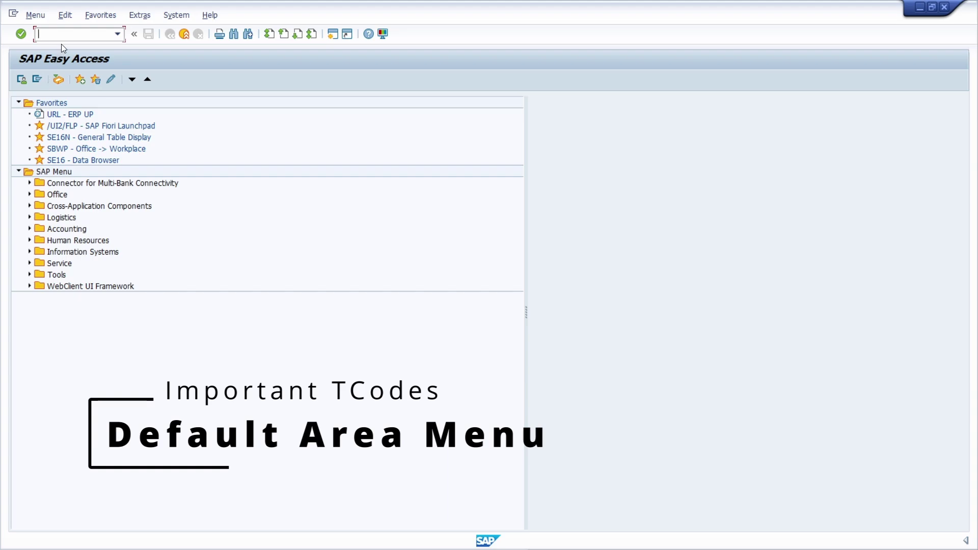
Replace the S000 entry with SU3 and run it to maintain the user profile
type("S000")
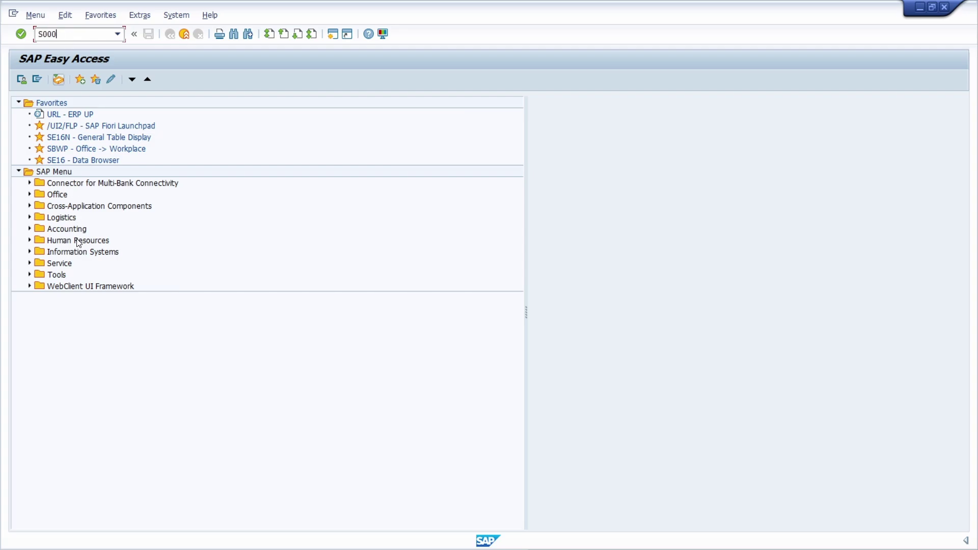
double_click(66, 33)
type("3")
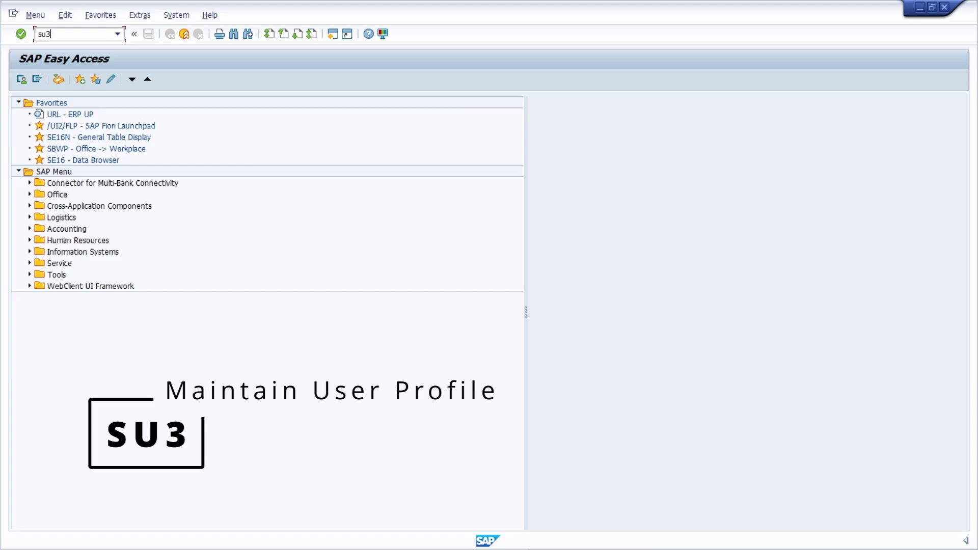
key("Return")
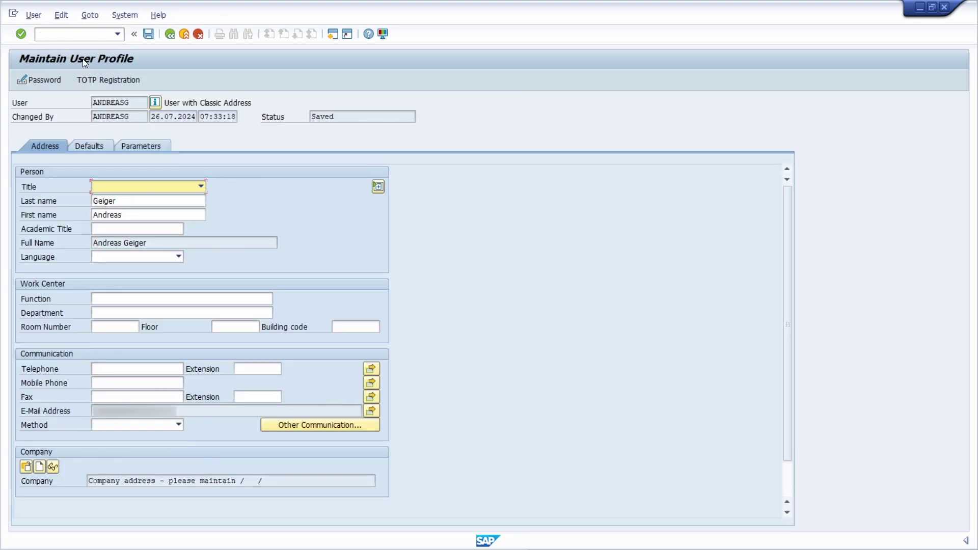
Set the start menu in the user profile defaults to ME00 and save the profile
left_click(85, 146)
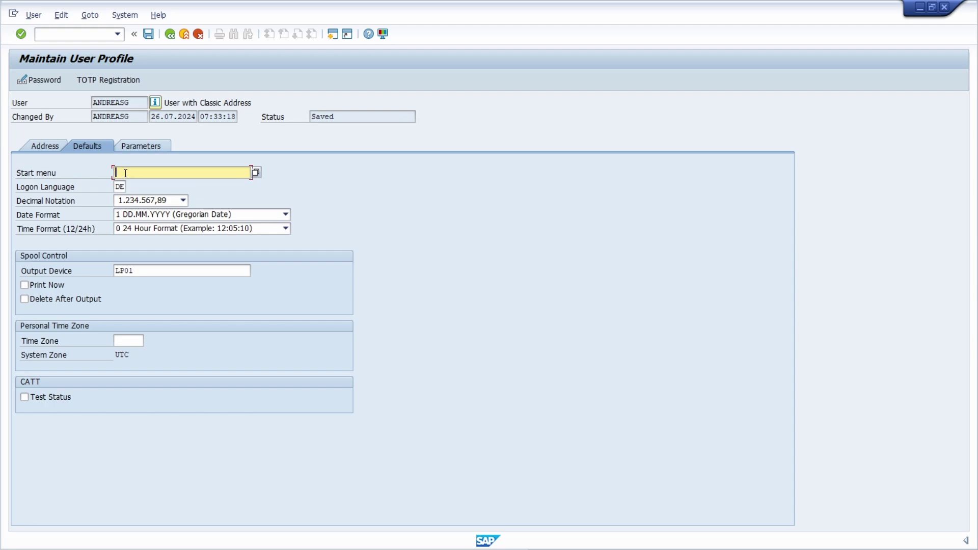
type("ME00")
key("ctrl+s")
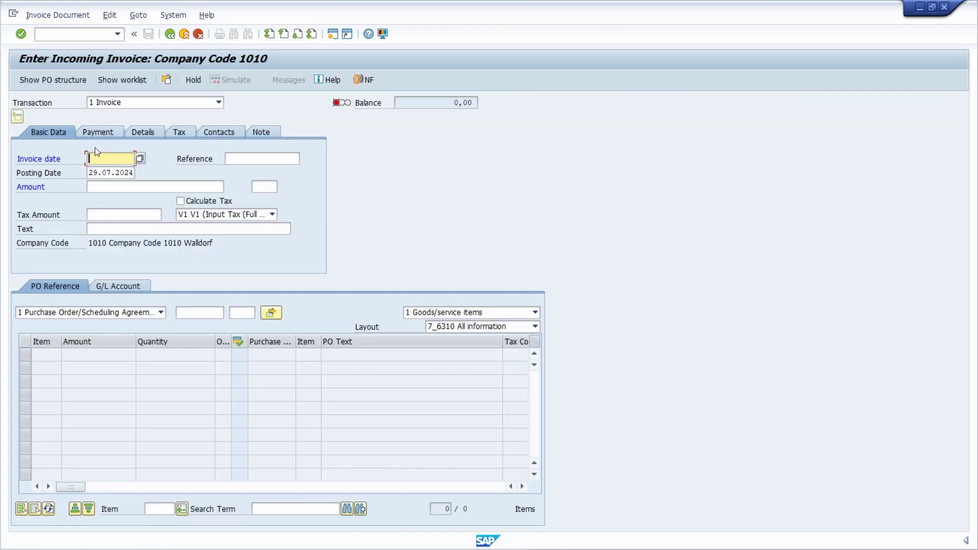
Leave the incoming invoice transaction with /n to return to SAP Easy Access
left_click(58, 36)
type("/n")
key("Return")
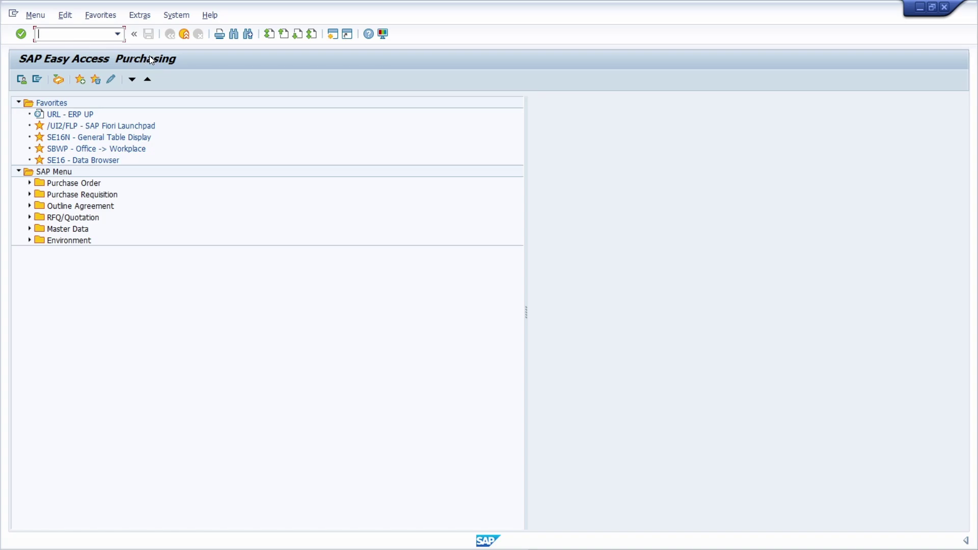
Expand the Purchase Order and Purchase Requisition folders of the SAP menu to examine their transactions, and collapse both
left_click(29, 186)
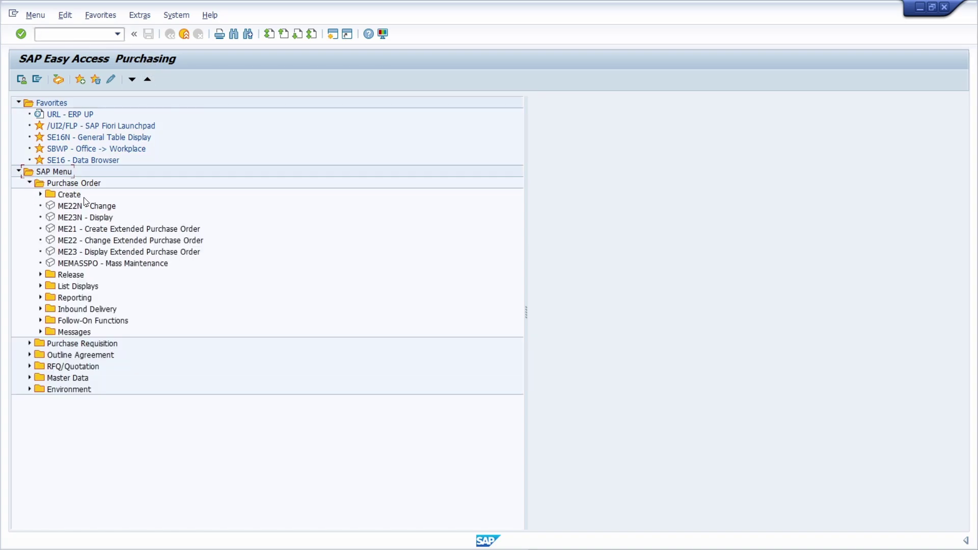
left_click(29, 343)
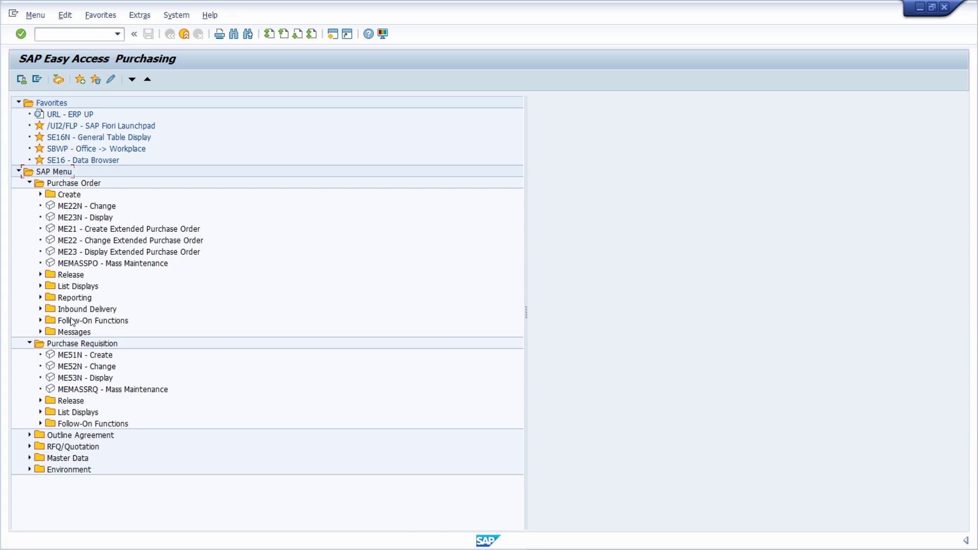
left_click(29, 183)
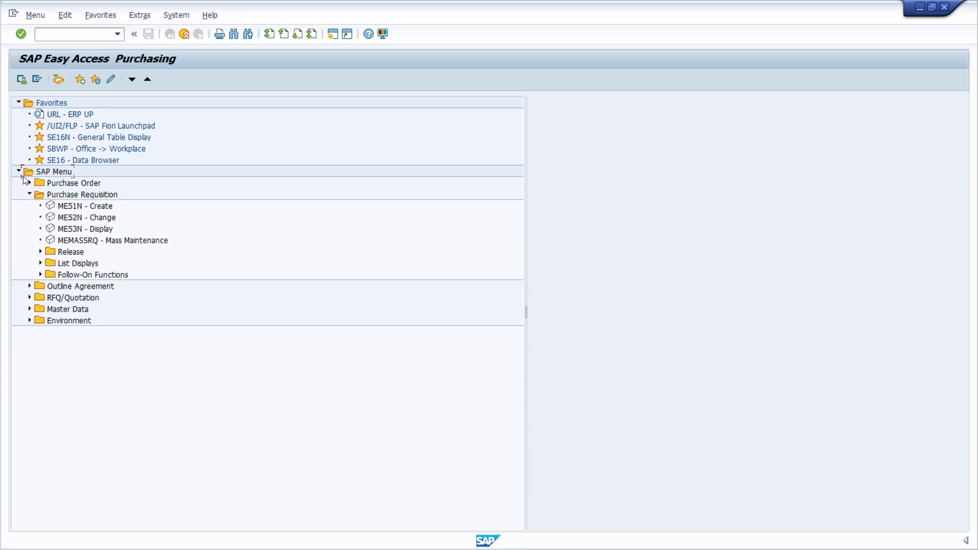
left_click(29, 195)
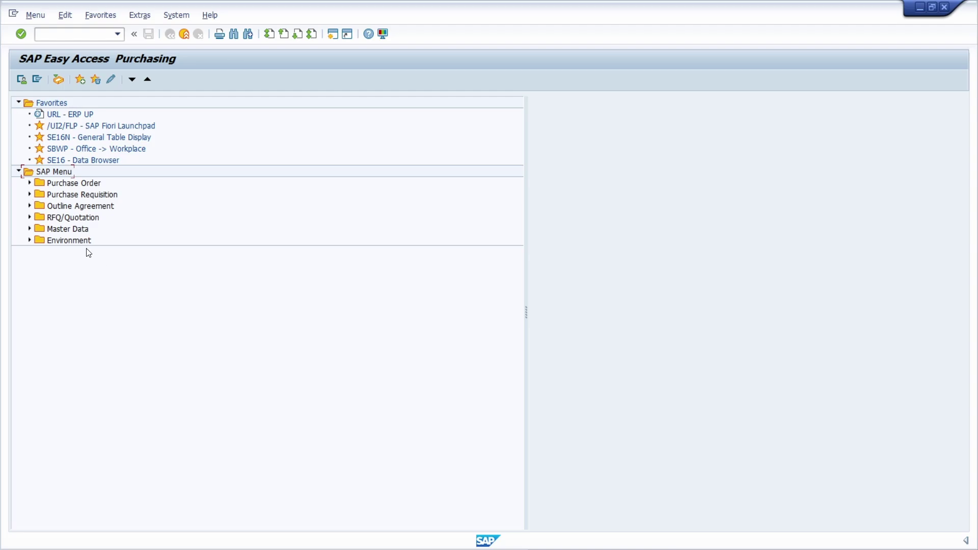
Clear the transaction code set as start transaction, and restart SAP Easy Access after running /n
left_click(140, 15)
left_click(173, 105)
key("Delete")
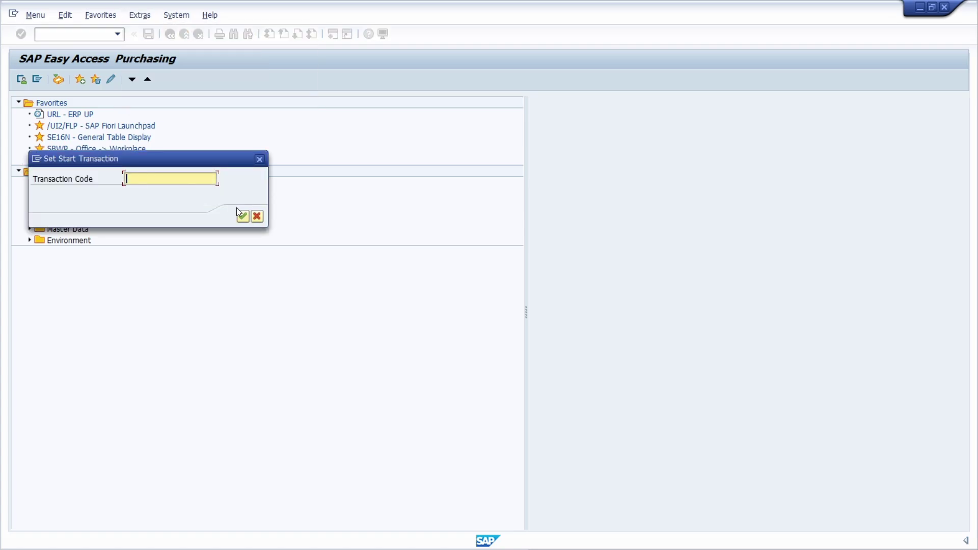
left_click(239, 212)
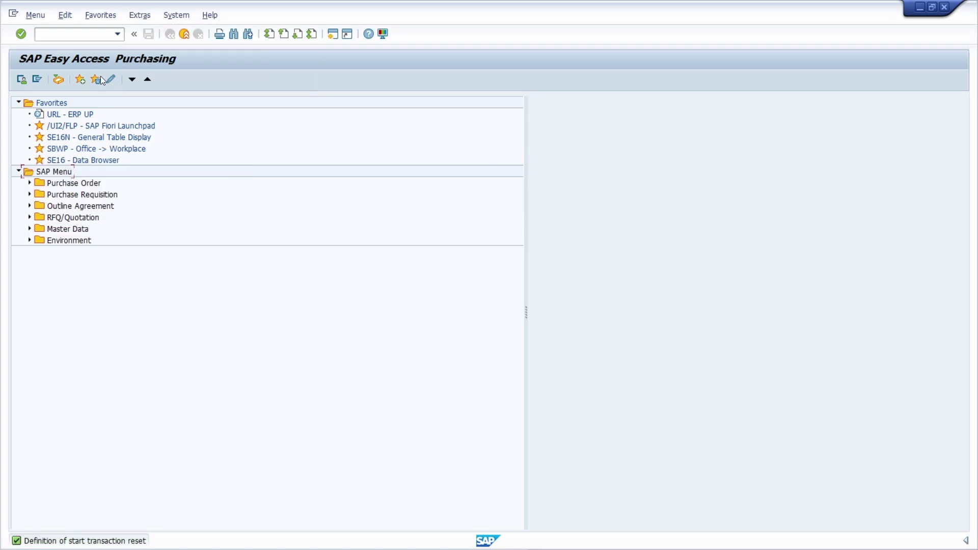
type("/n")
key("Return")
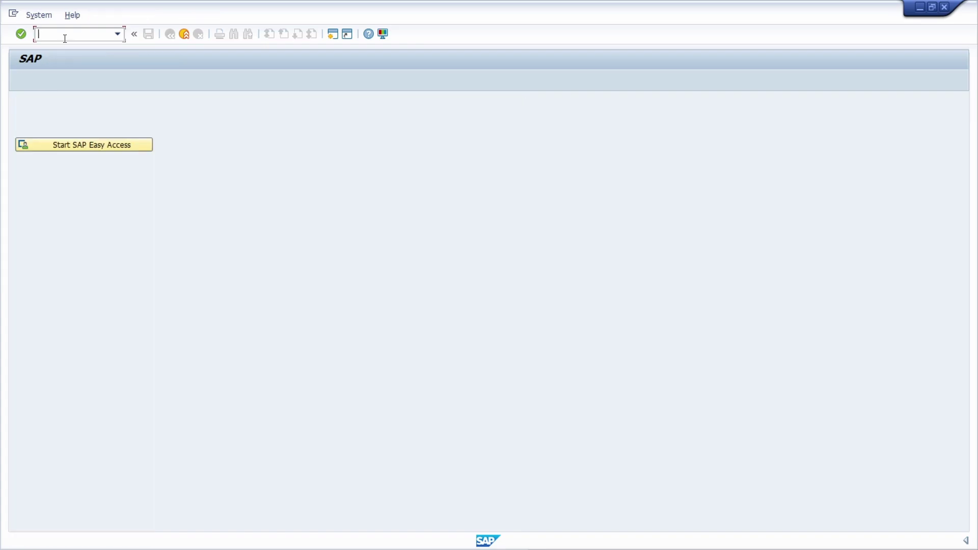
left_click(95, 149)
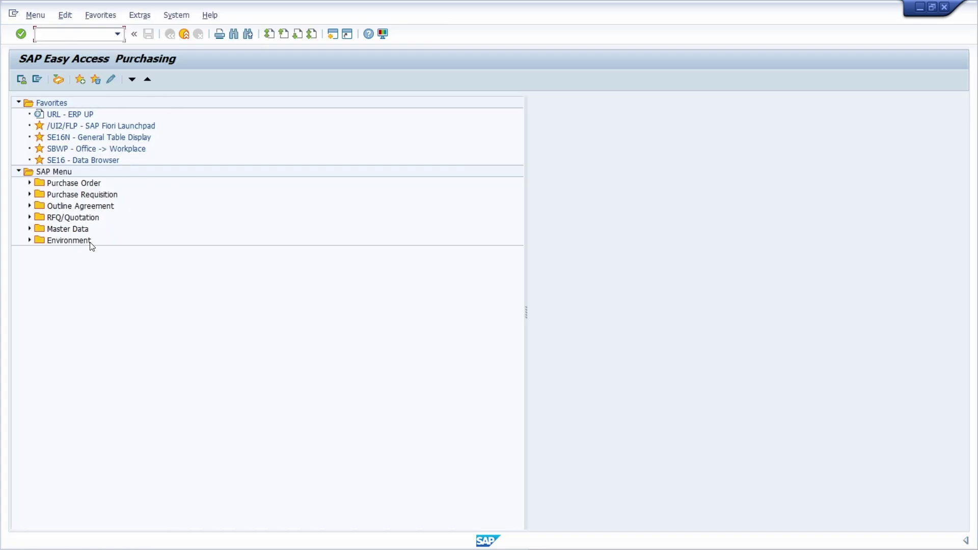
Run SU3, clear the start menu in the user profile defaults and save, and switch SAP Easy Access to the full SAP menu
left_click(37, 34)
type("su3")
key("Return")
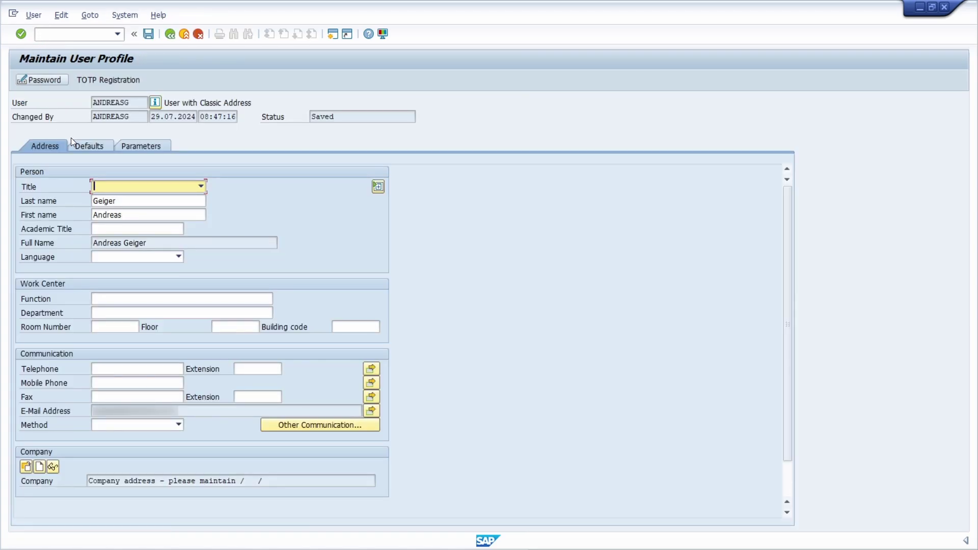
left_click(85, 148)
key("Delete")
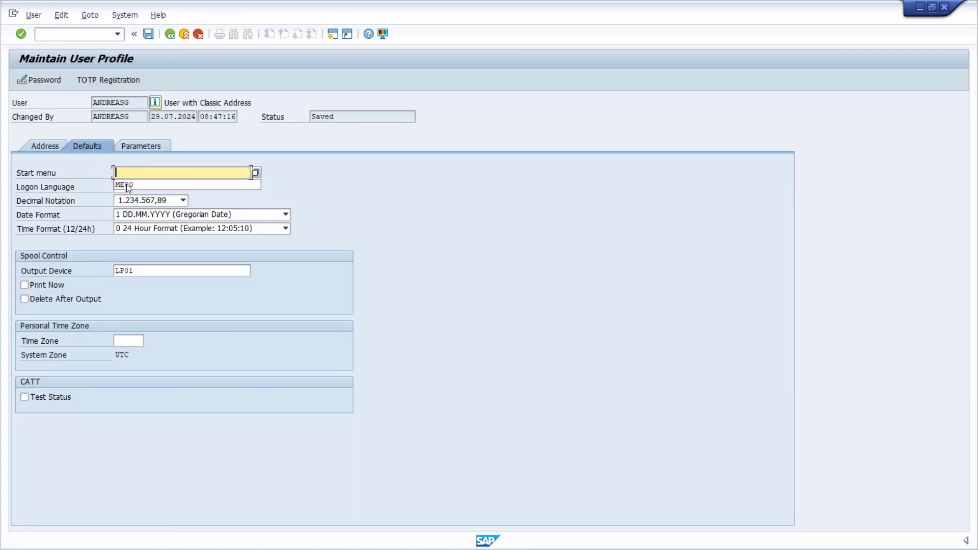
key("ctrl+s")
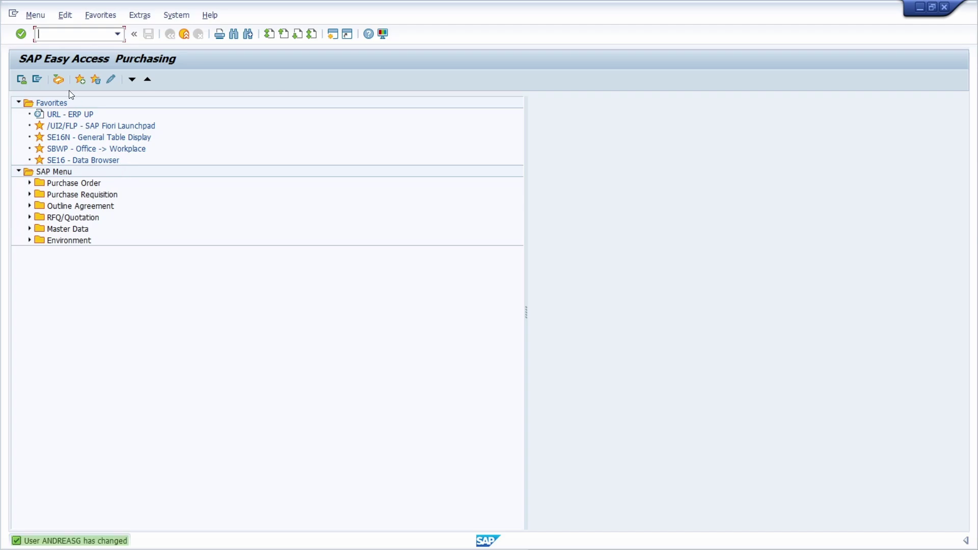
left_click(36, 79)
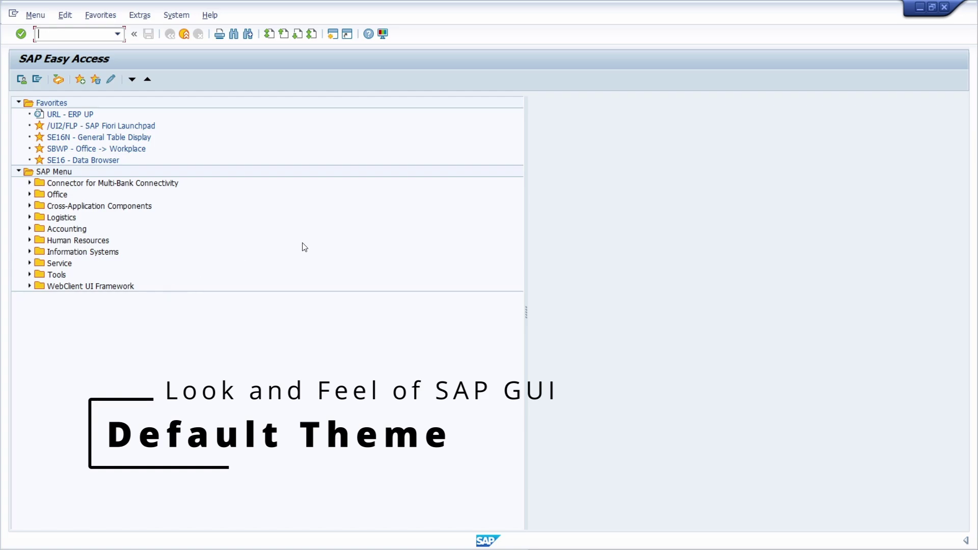
Set the visual design theme to Belize Theme in the SAP Logon options and apply it
left_click(383, 35)
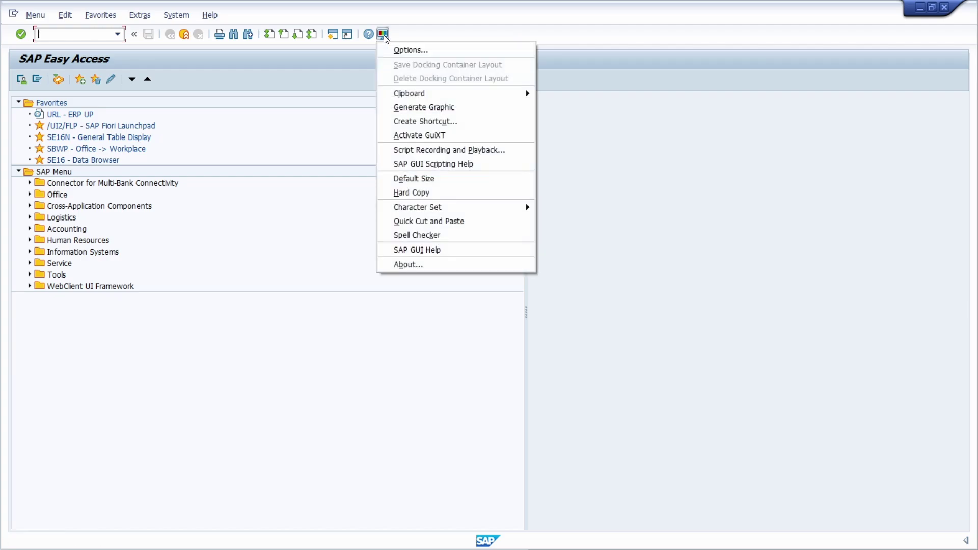
left_click(442, 54)
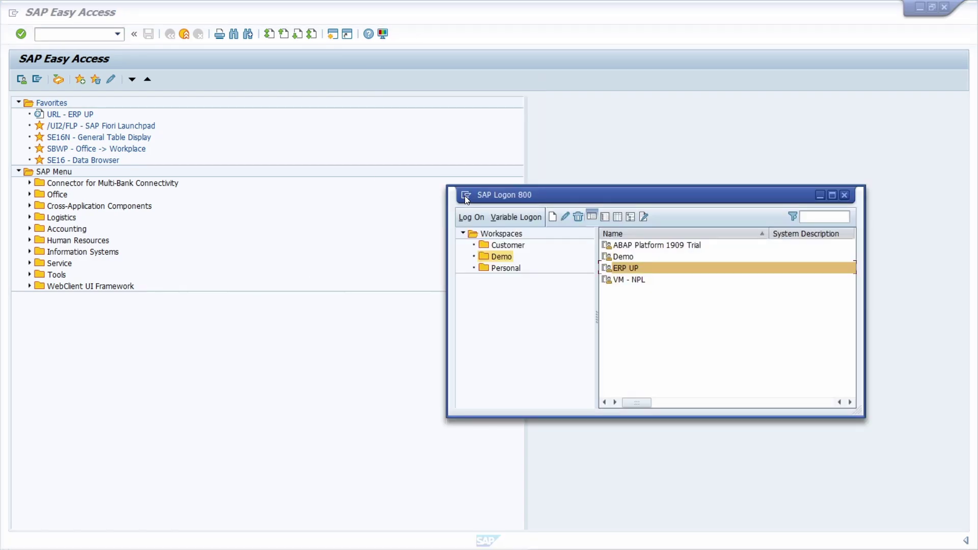
left_click(465, 195)
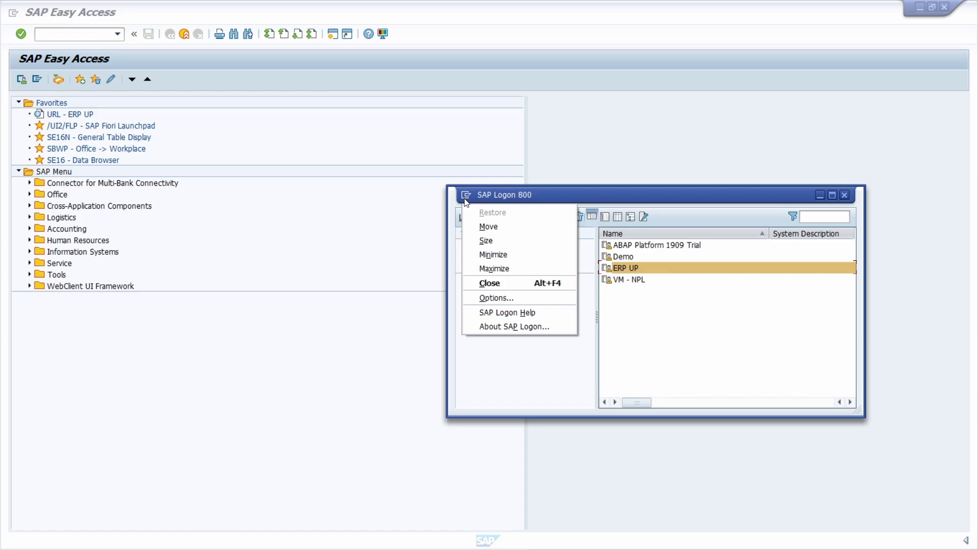
left_click(506, 302)
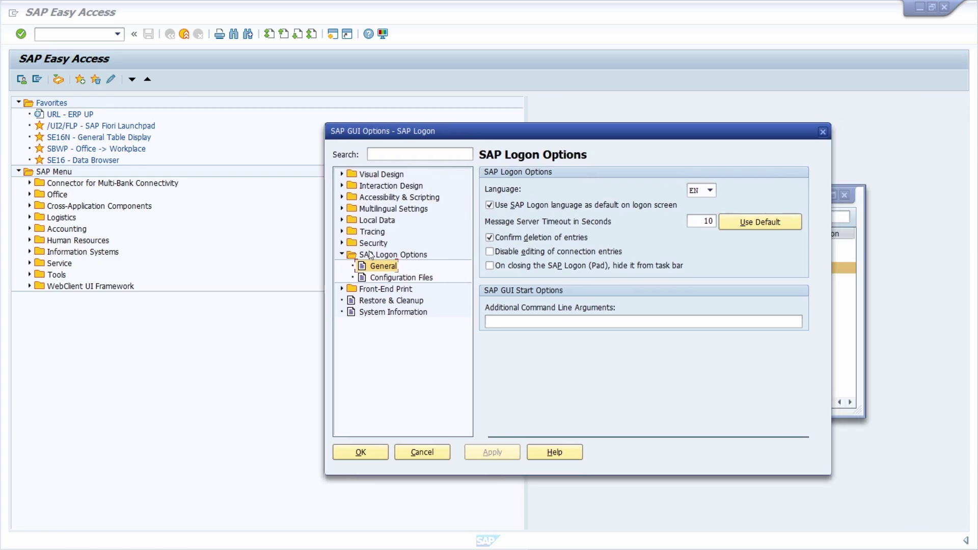
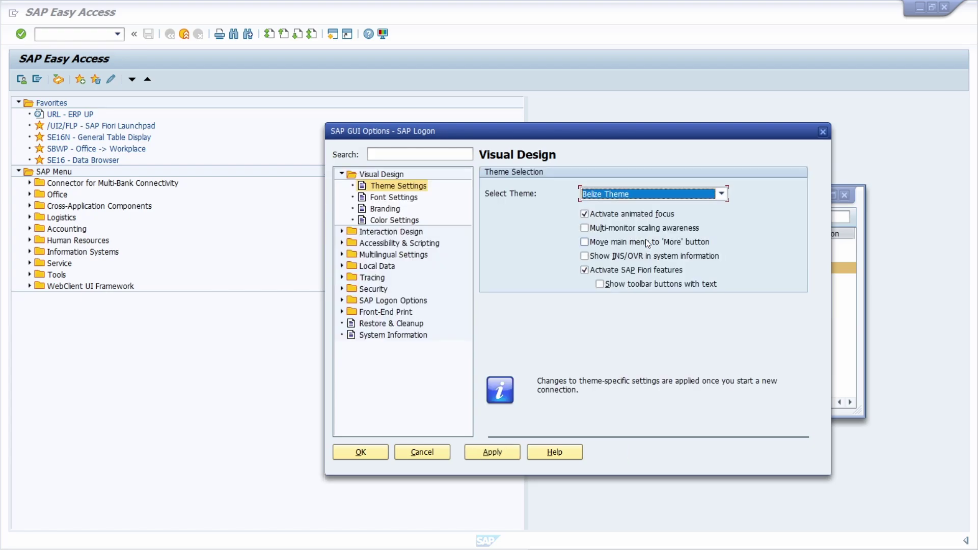
left_click(589, 195)
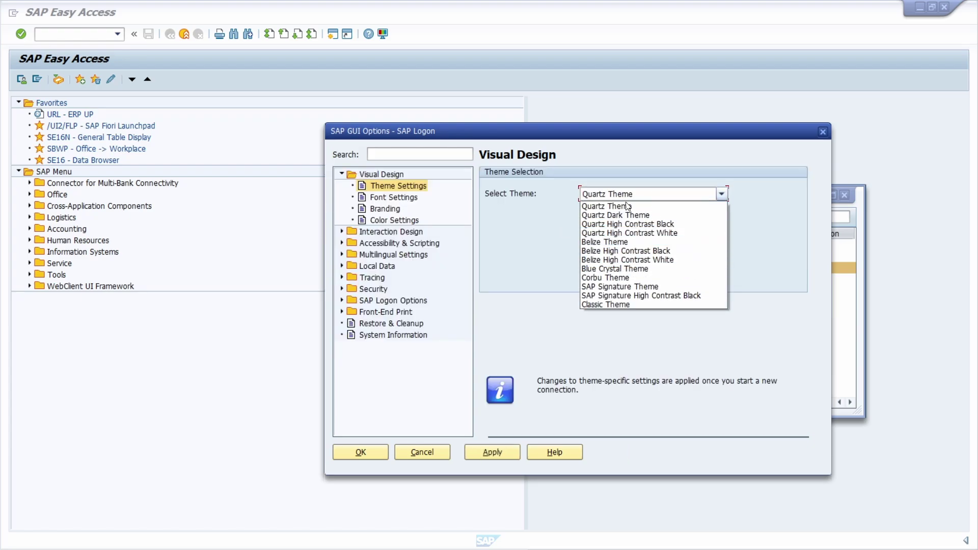
left_click(625, 241)
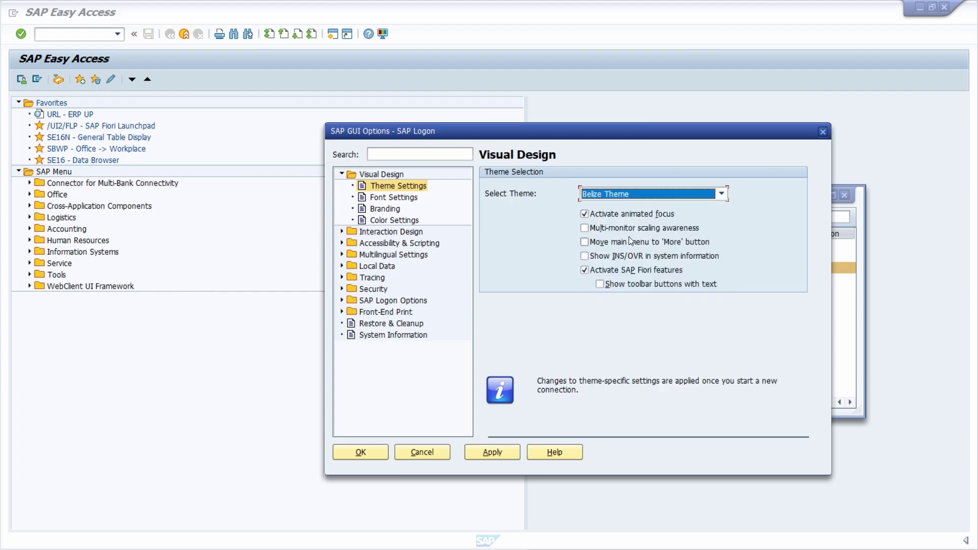
left_click(491, 452)
left_click(372, 454)
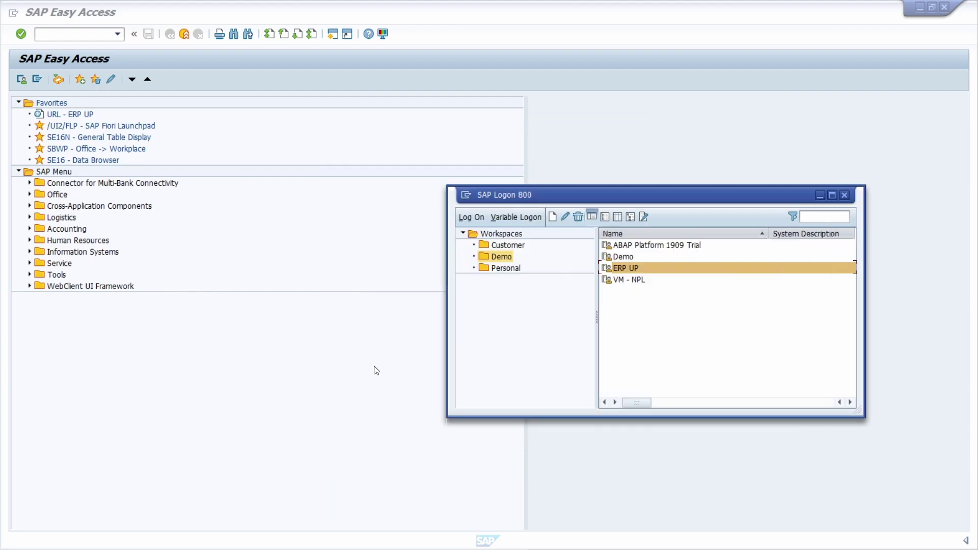
End the SAP session with /nex and close SAP Logon
left_click(108, 45)
type("/nex")
key("Return")
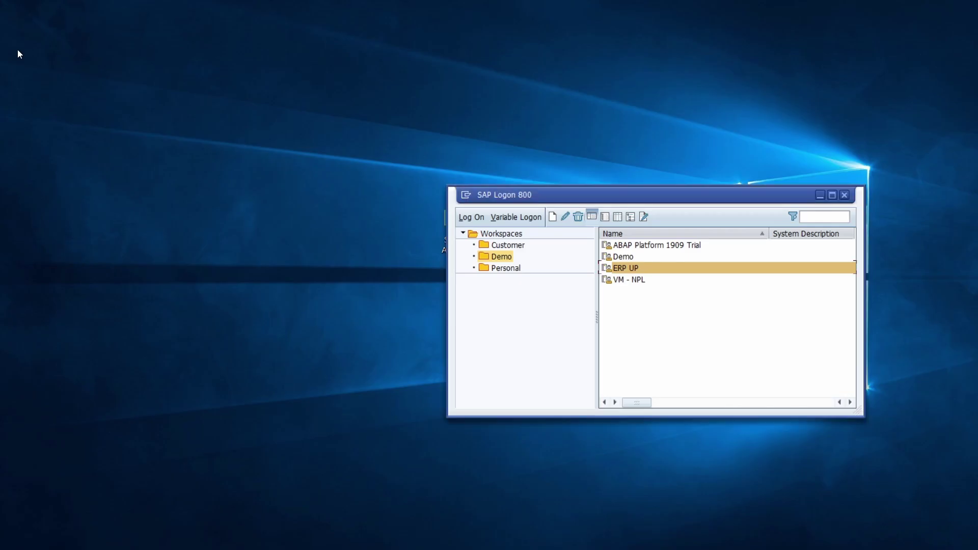
left_click(845, 195)
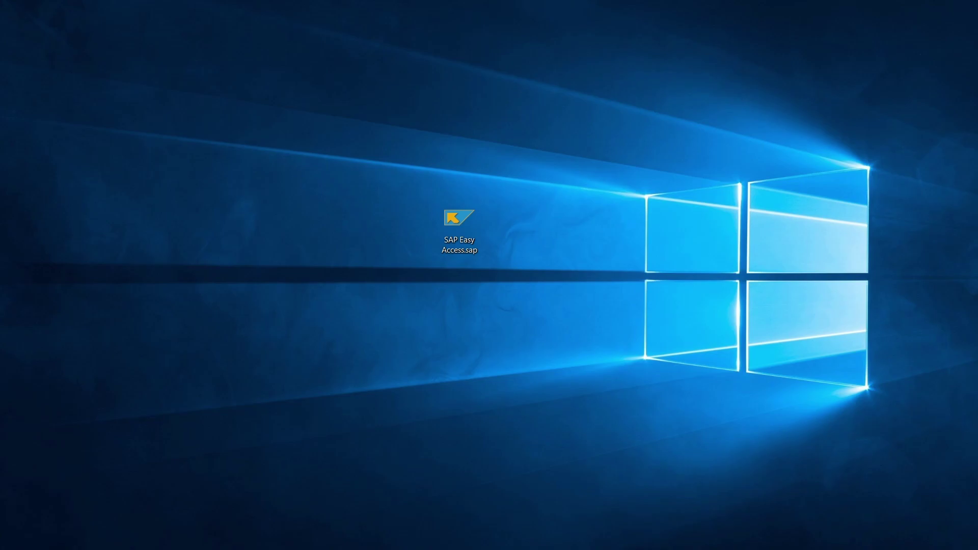
Start SAP Logon through the SAP Easy Access desktop shortcut, move its window clear of the shortcut, and log on with the account password
double_click(472, 218)
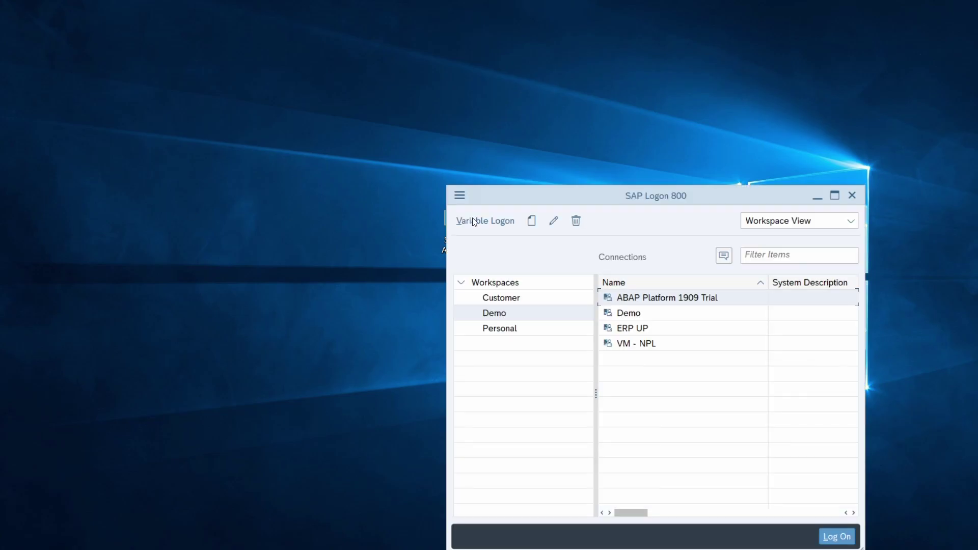
left_click_drag(624, 192, 457, 111)
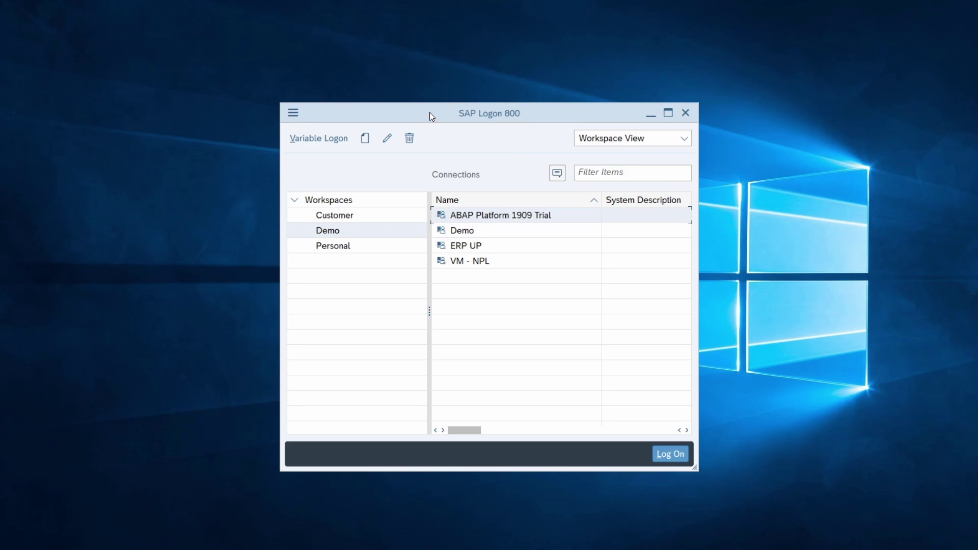
left_click_drag(417, 112, 668, 198)
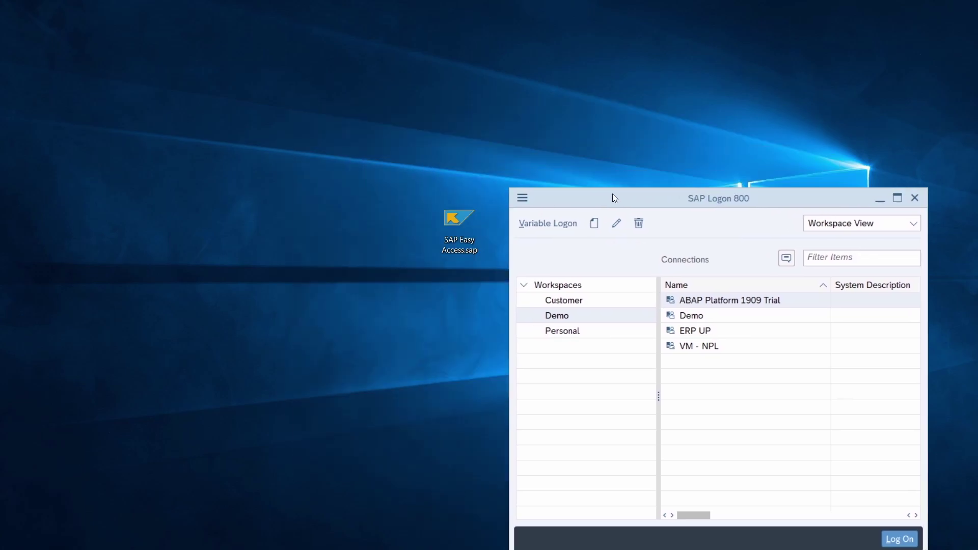
left_click(452, 219)
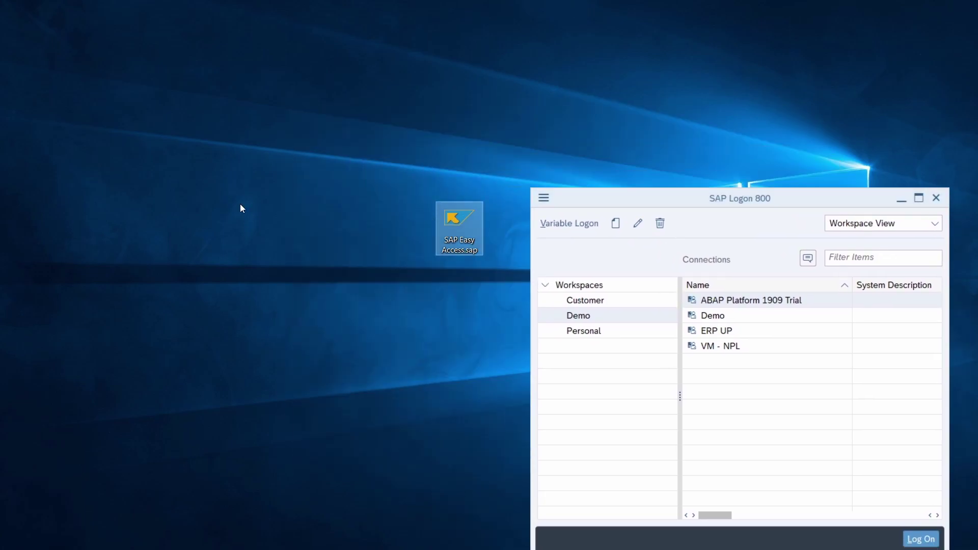
key("Return")
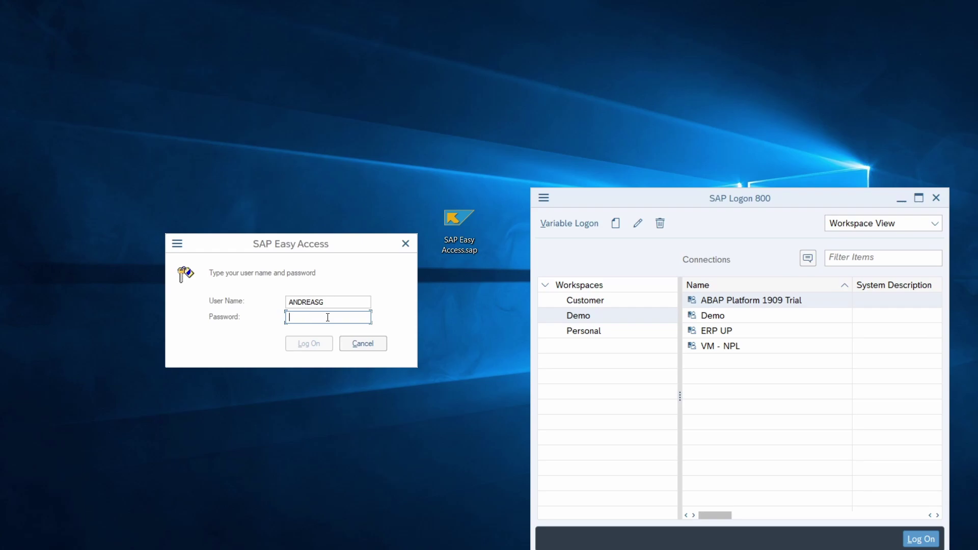
type("**********")
key("Return")
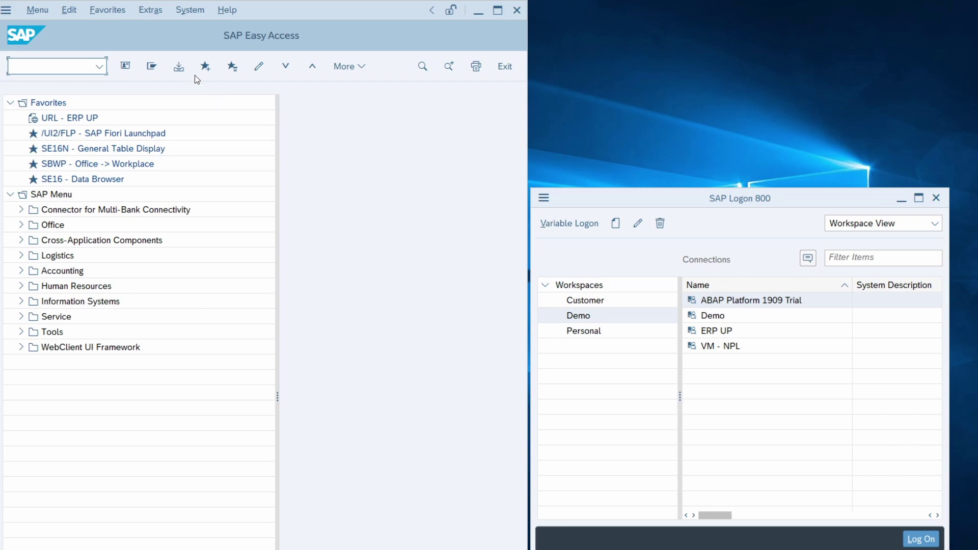
End the newly opened session with /nex, keeping SAP Logon open
left_click(104, 65)
type("/nex")
key("Return")
Set the theme in the SAP Logon options to SAP Signature Theme and apply it
left_click(543, 200)
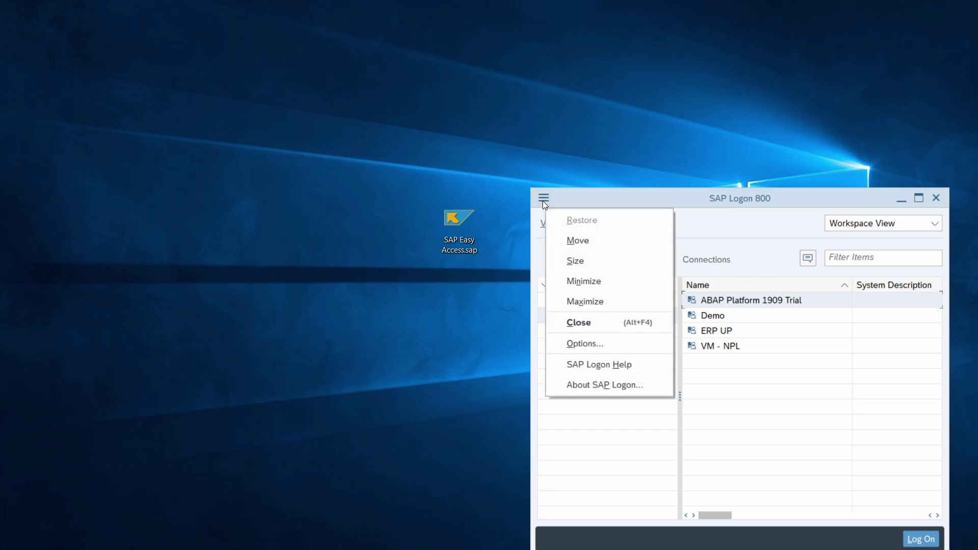
left_click(591, 343)
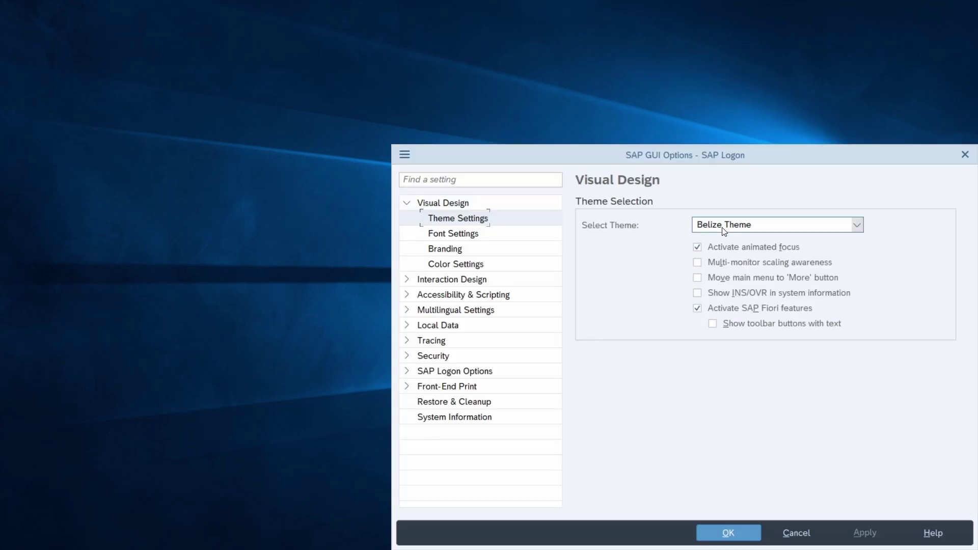
left_click(724, 227)
left_click(775, 425)
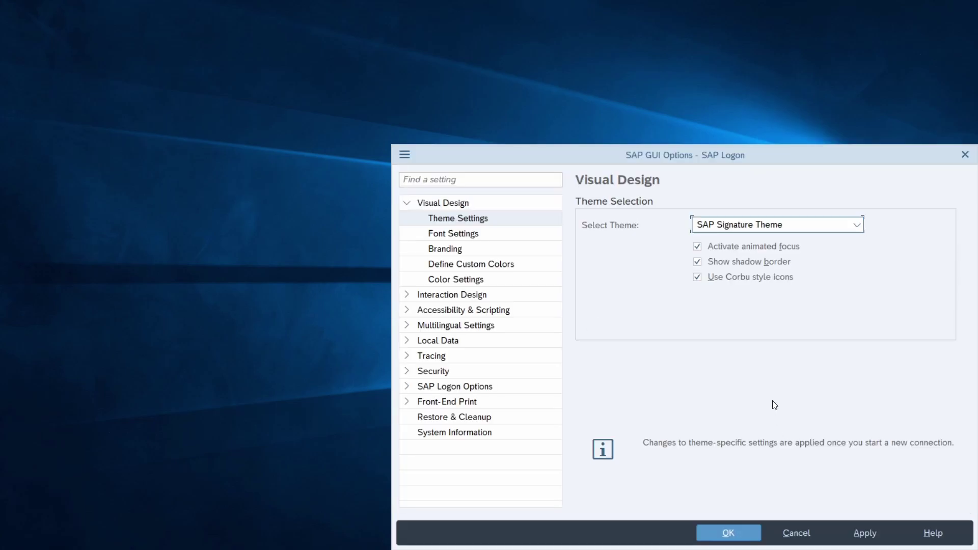
left_click(865, 533)
left_click(728, 533)
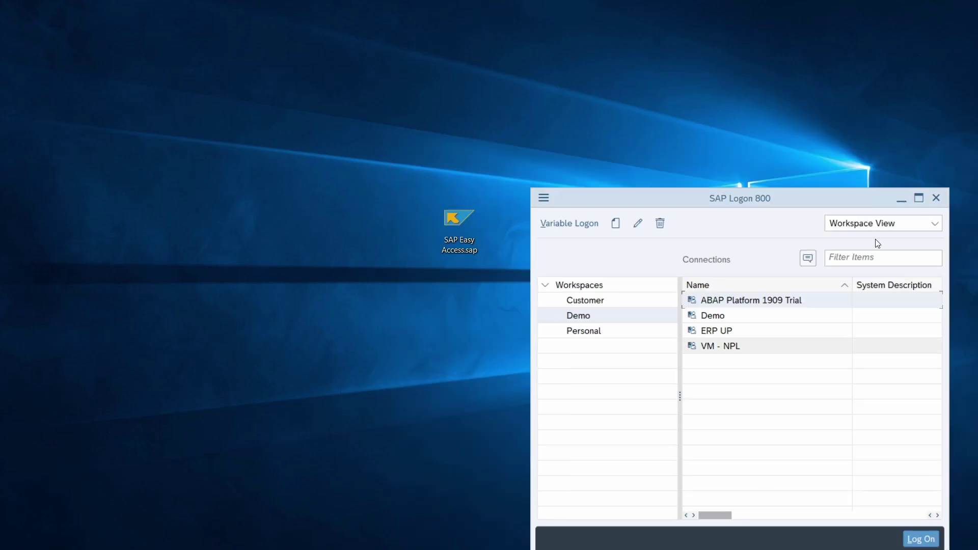
Restart SAP Logon, reopen its options and review the list of available themes while keeping SAP Signature Theme selected
left_click(938, 197)
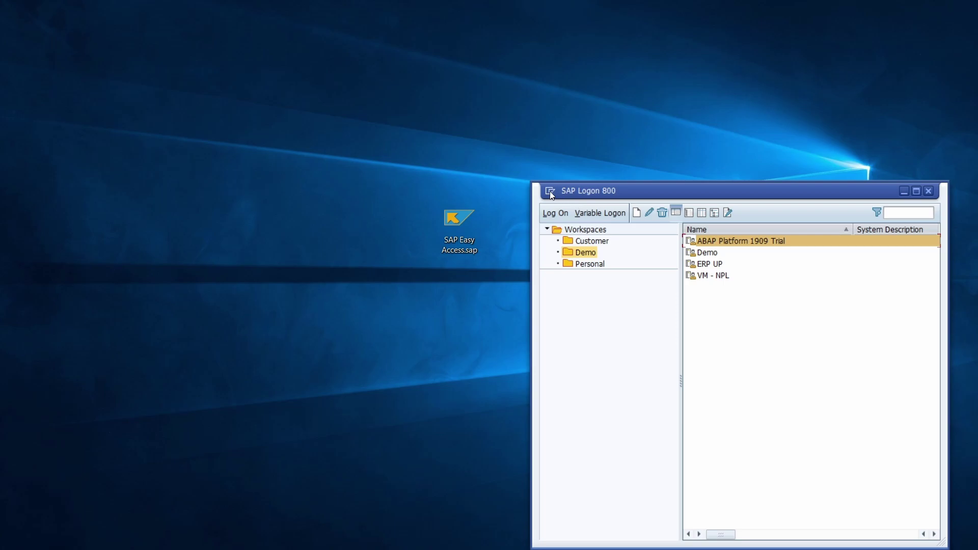
left_click(550, 191)
left_click(579, 293)
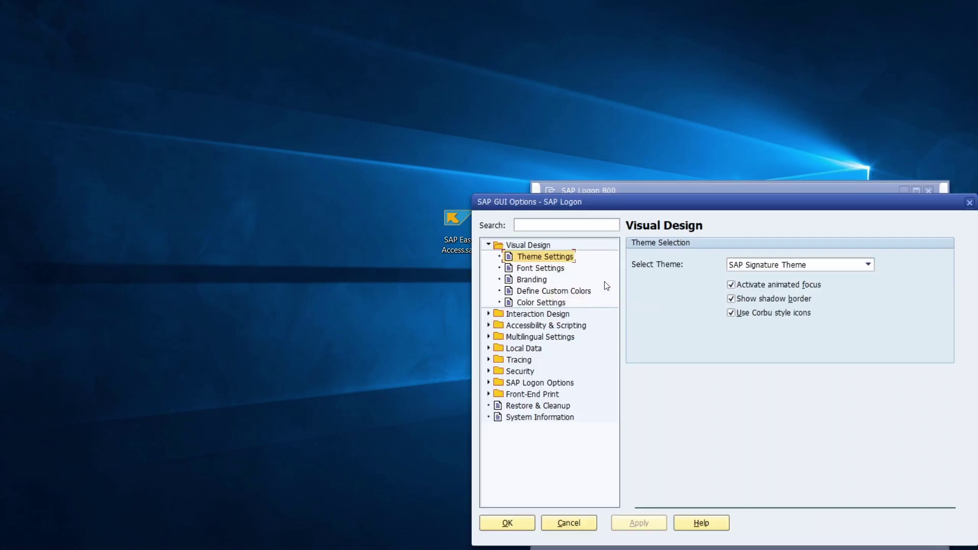
left_click_drag(688, 203, 458, 127)
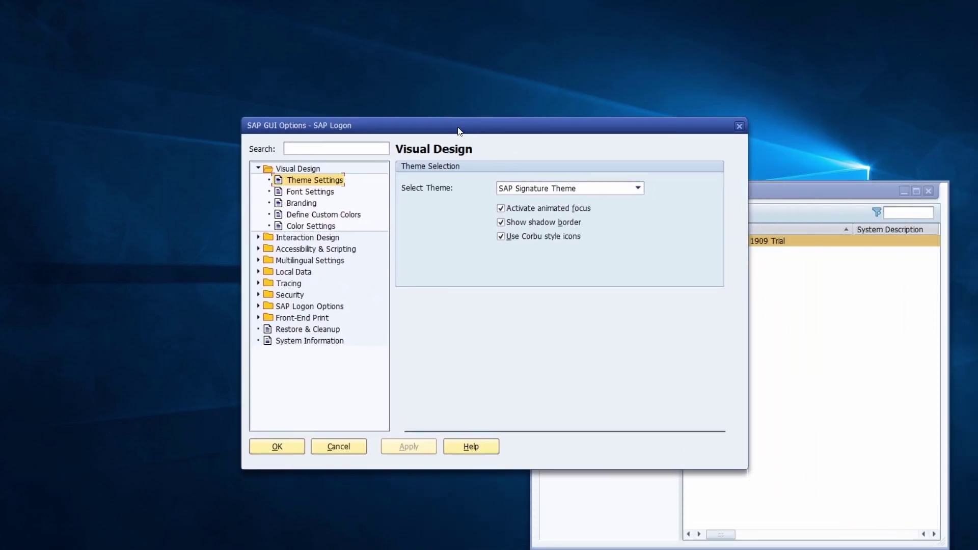
left_click(571, 188)
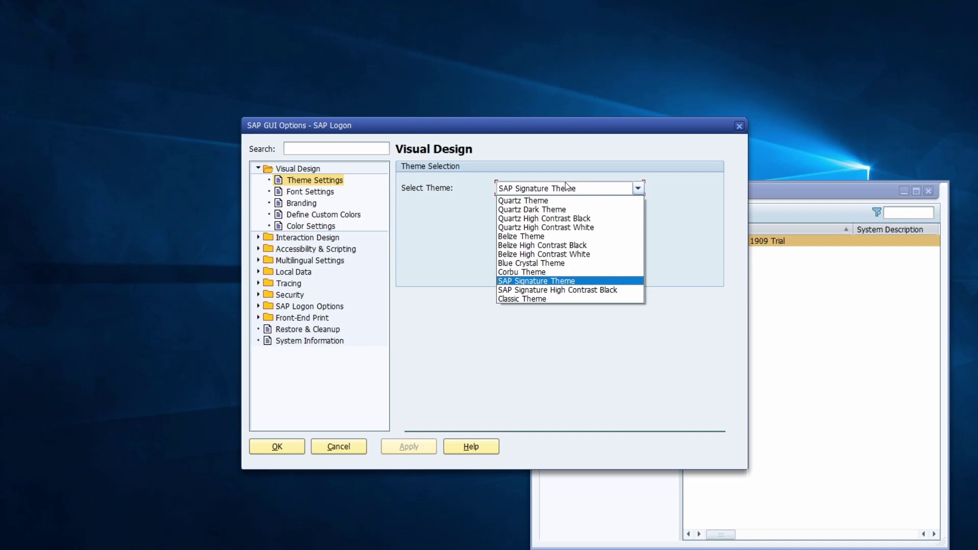
left_click(451, 227)
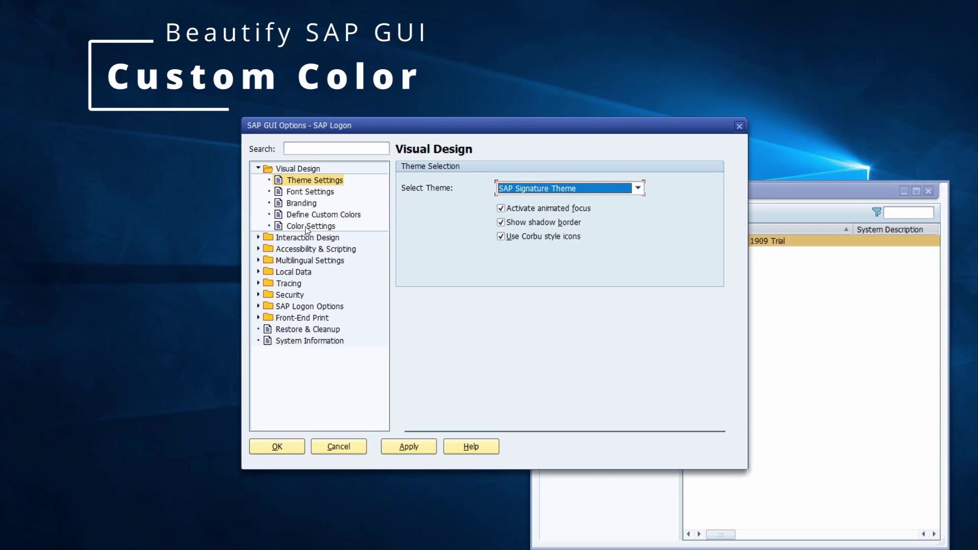
Preview the SAP Gold, SAP Green and SAP Purple default theme colors, select SAP Red, and look at the custom color definitions
left_click(326, 226)
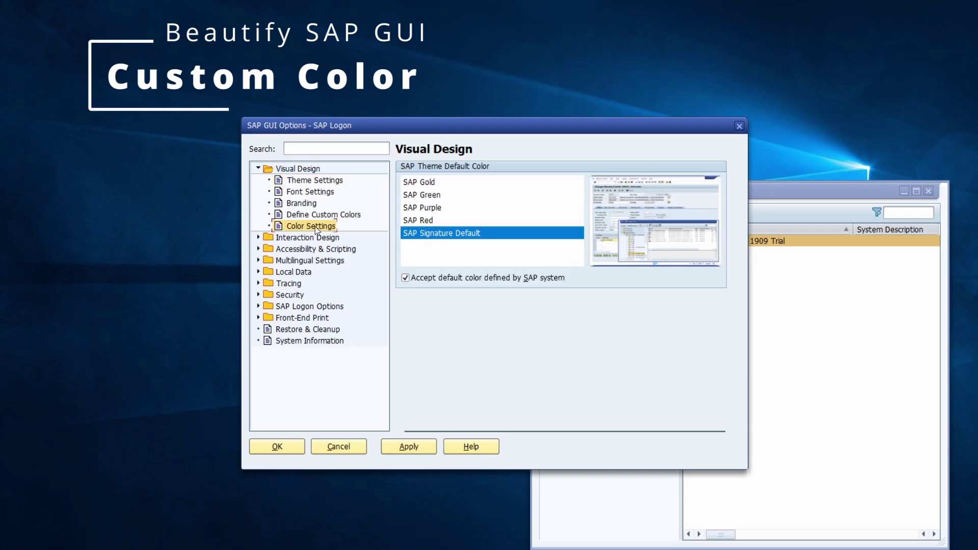
left_click_drag(467, 126, 382, 97)
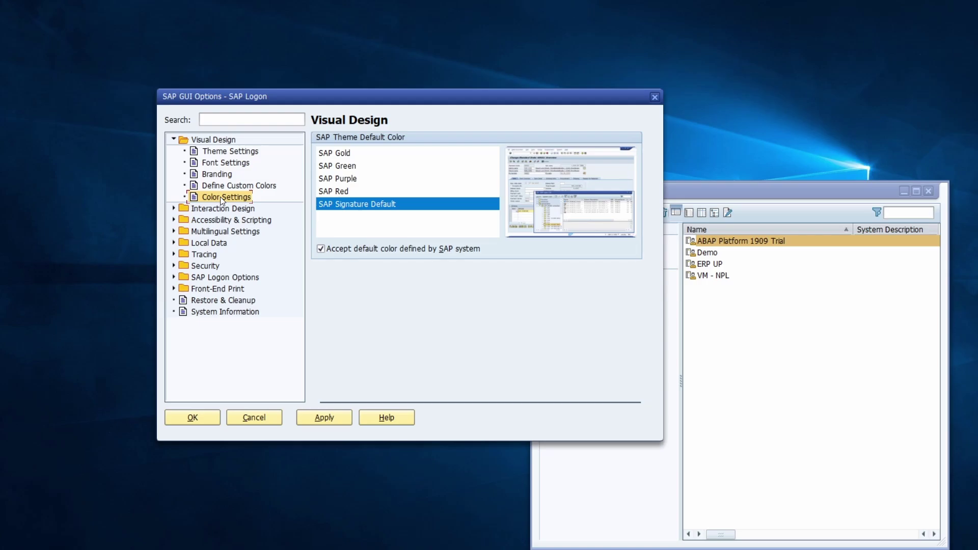
left_click(351, 154)
left_click(355, 166)
left_click(356, 179)
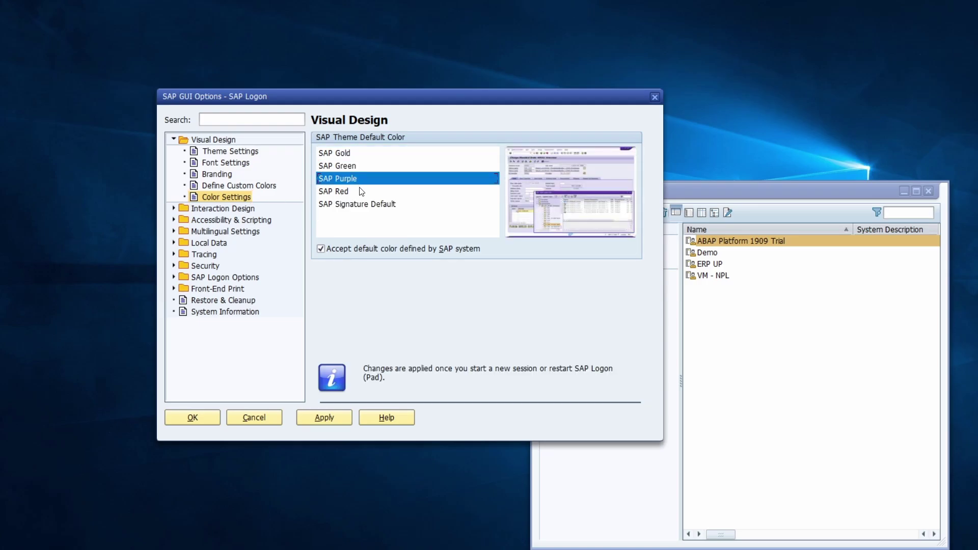
left_click(362, 193)
left_click(221, 186)
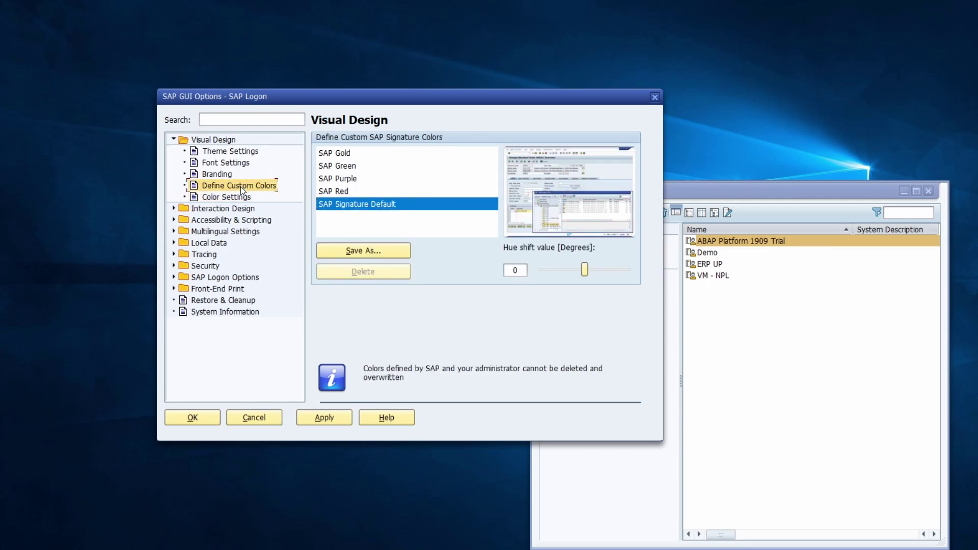
left_click(236, 198)
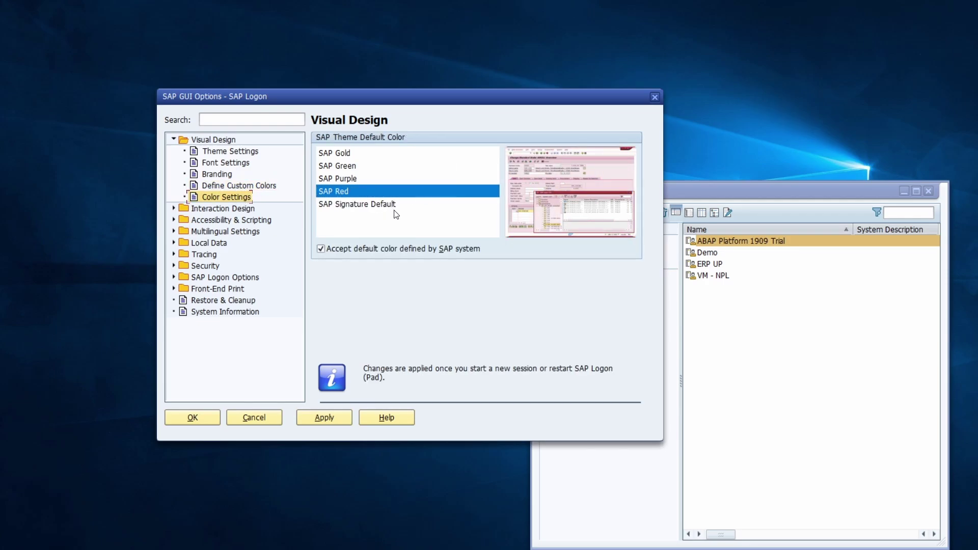
Move the options dialog clear of the SAP Easy Access desktop shortcut and log on through it with the account password
left_click_drag(573, 98, 744, 315)
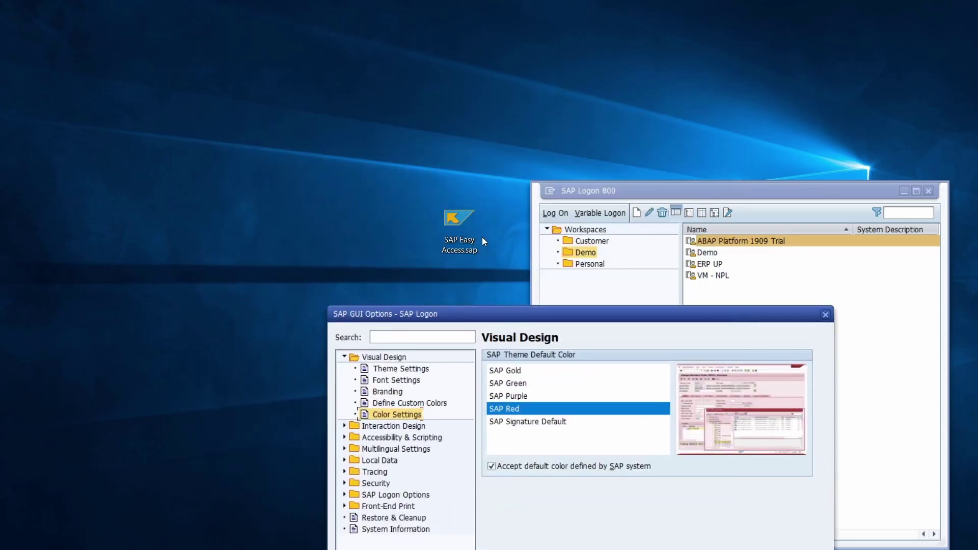
double_click(466, 229)
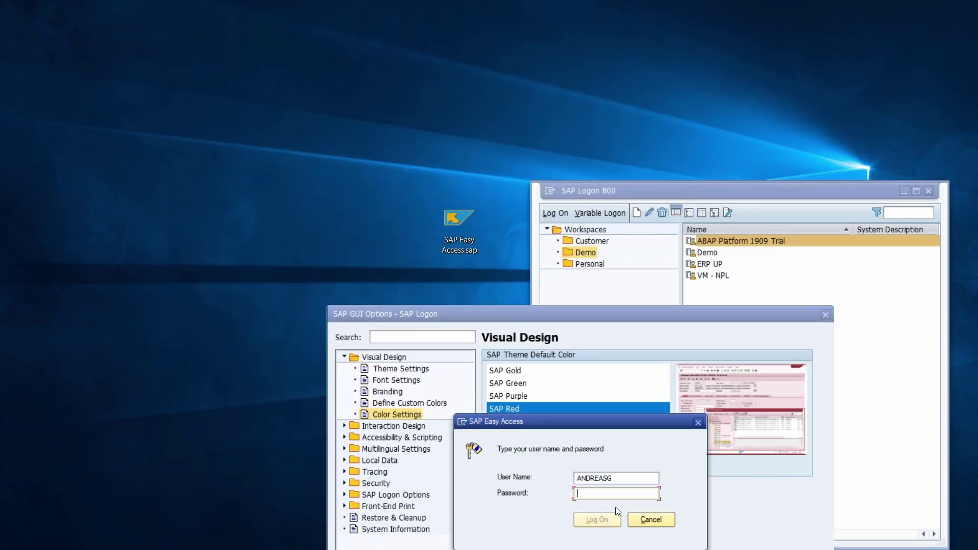
type("**********")
key("Return")
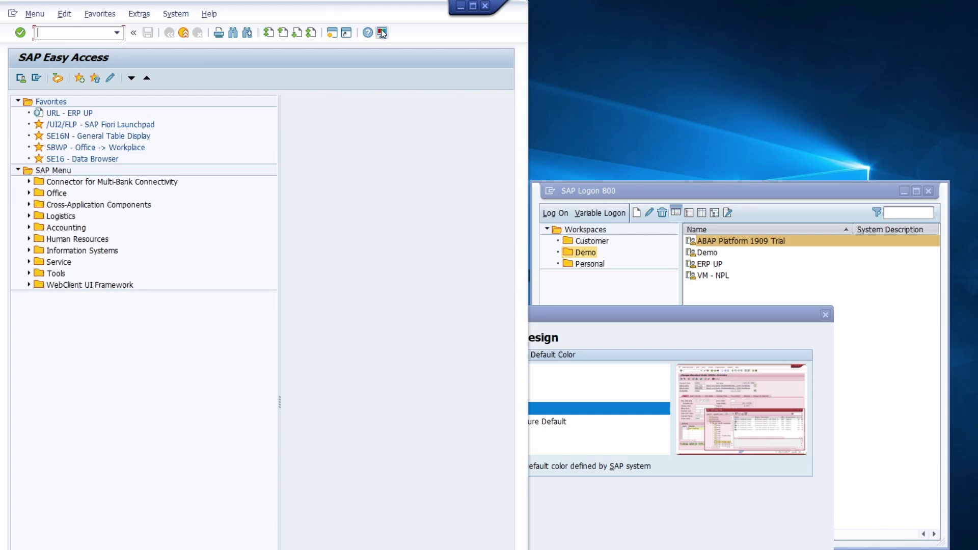
Try SAP Red as the system-specific color for Client 100 in the session's options, and close the dialog
left_click(382, 32)
left_click(410, 49)
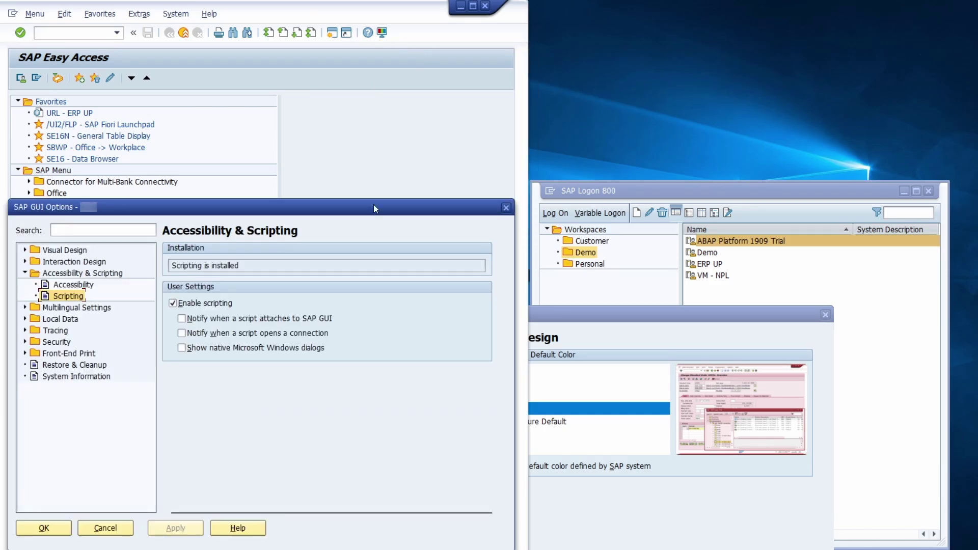
left_click(25, 273)
left_click(25, 262)
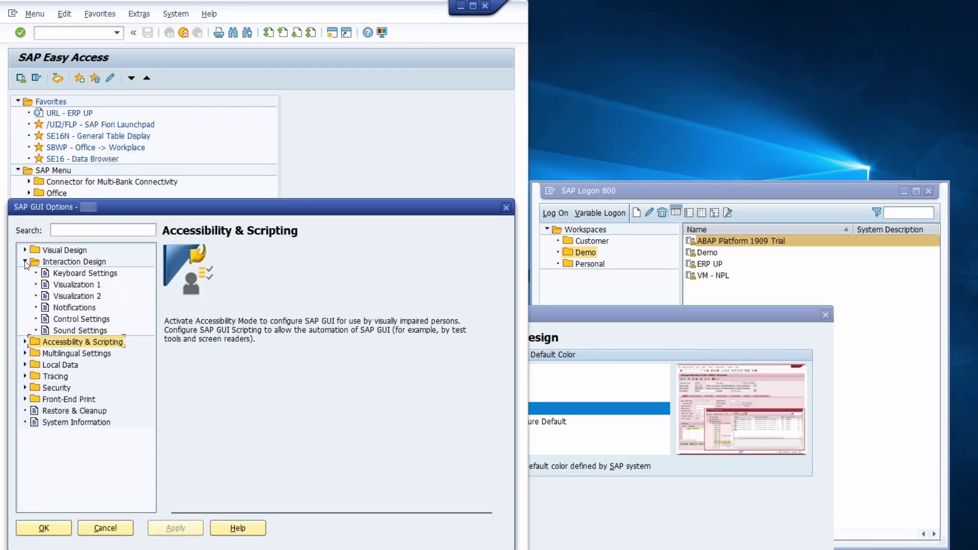
left_click(25, 250)
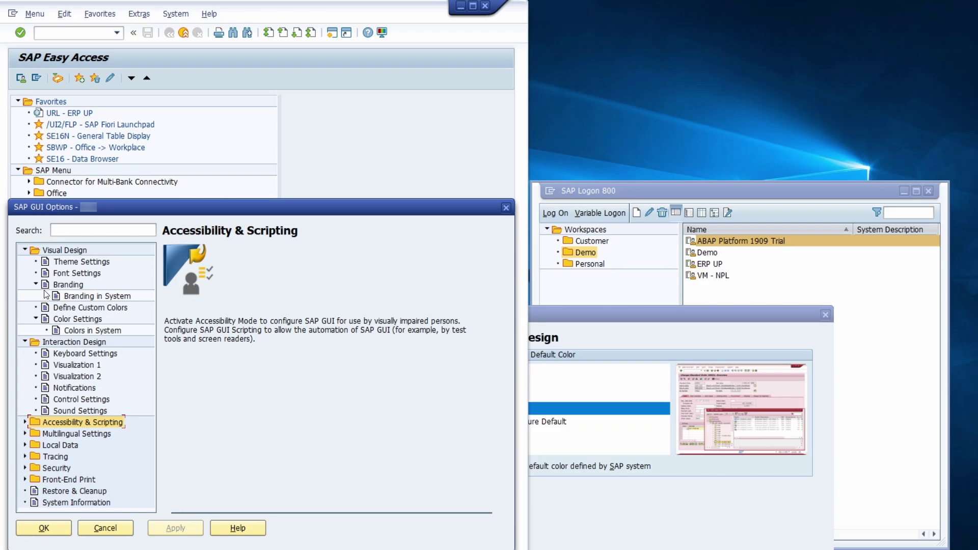
left_click(35, 285)
left_click(81, 319)
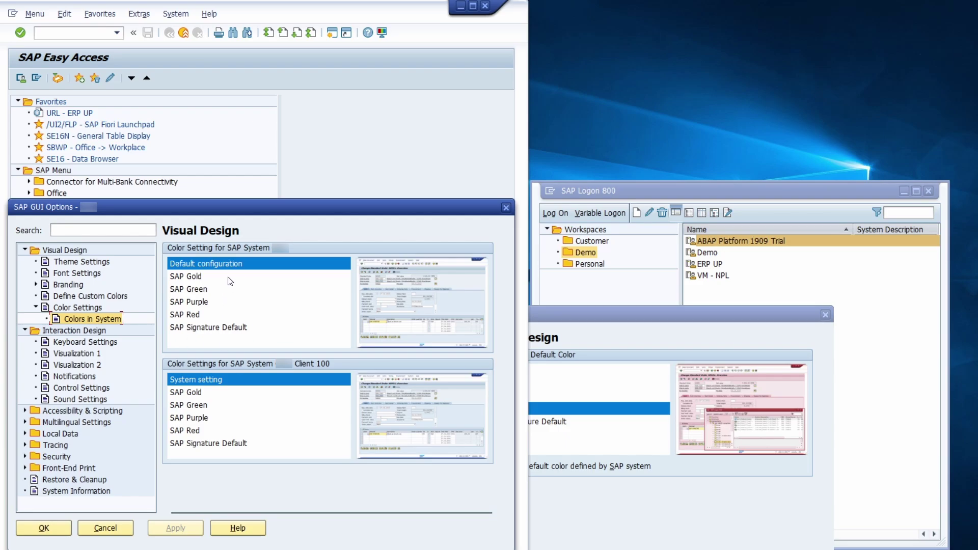
left_click(212, 432)
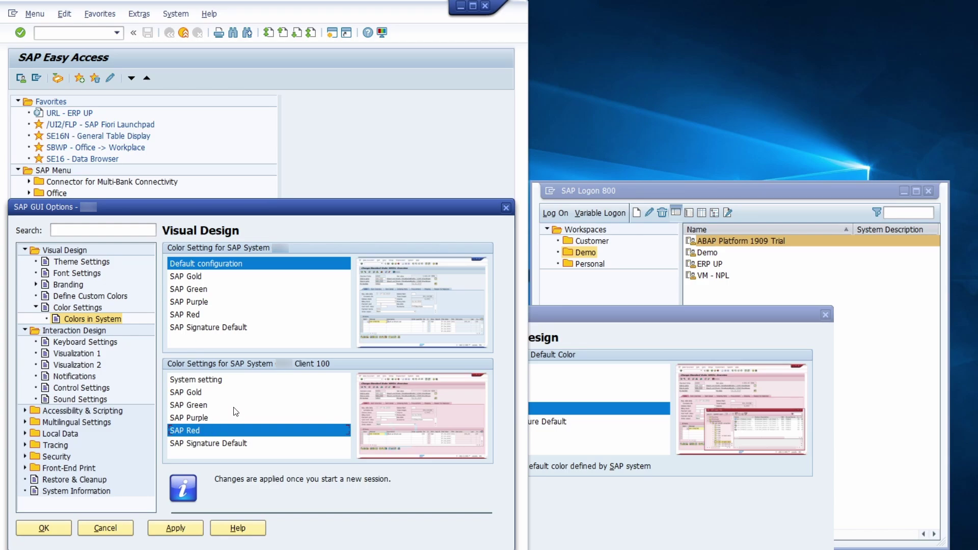
left_click(506, 208)
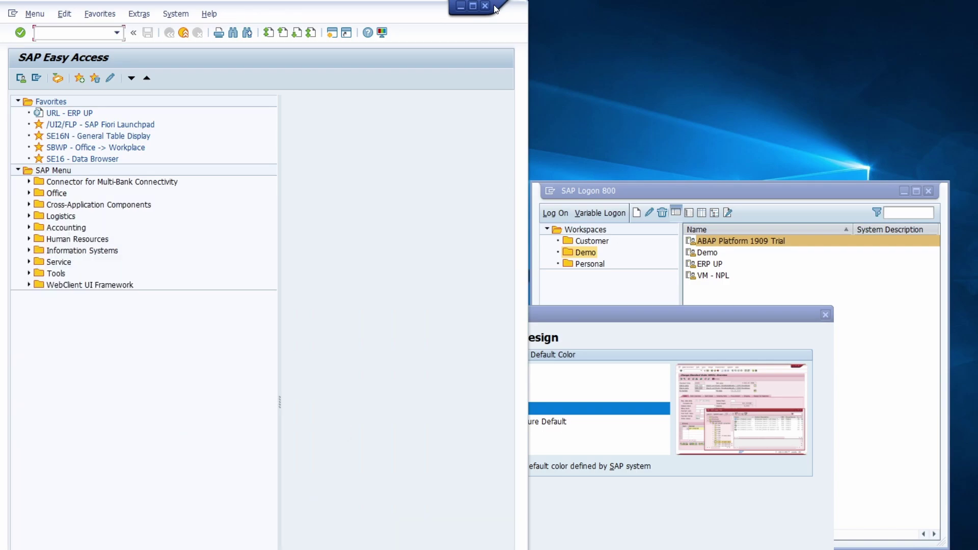
Minimize the session and show the Visualization 1 settings under Interaction Design in the SAP Logon options
left_click(462, 6)
left_click_drag(576, 320, 495, 193)
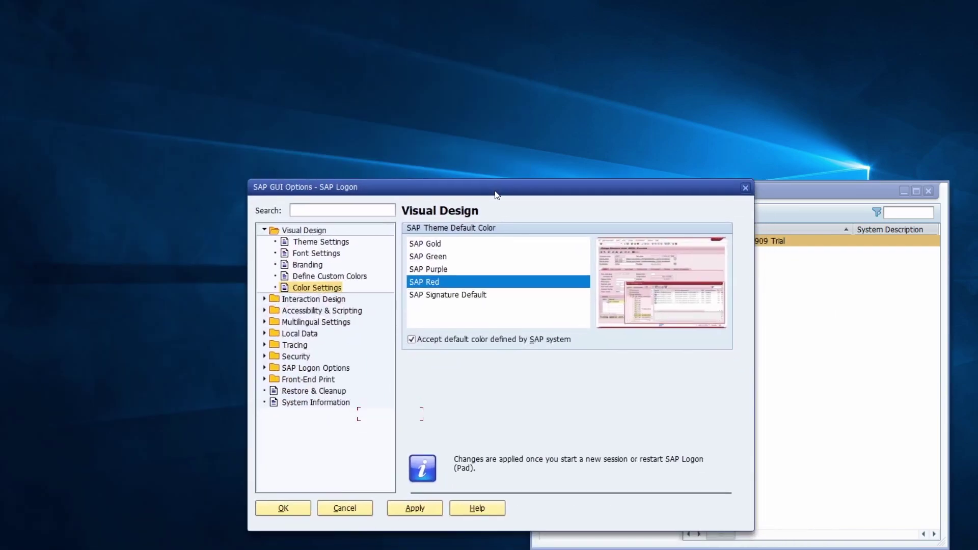
left_click(265, 230)
left_click(265, 243)
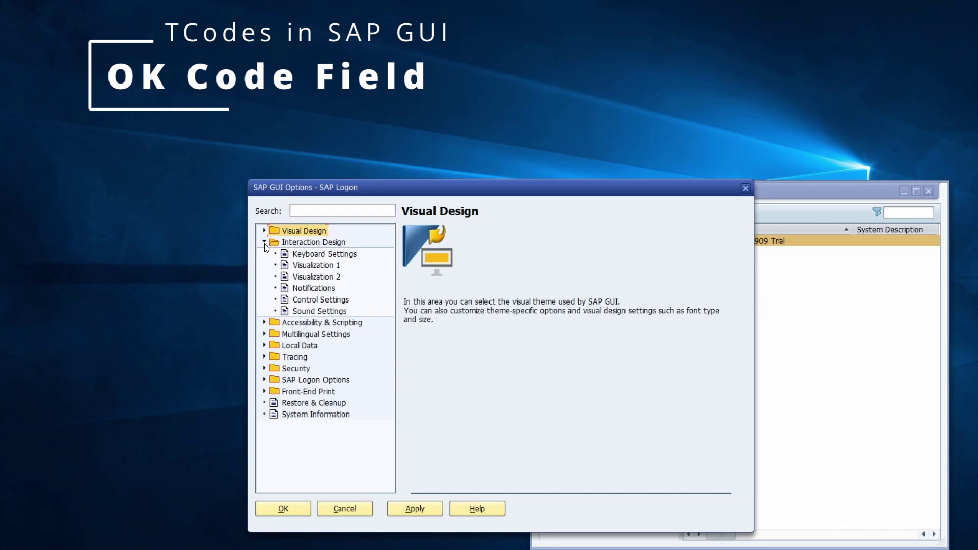
left_click(327, 267)
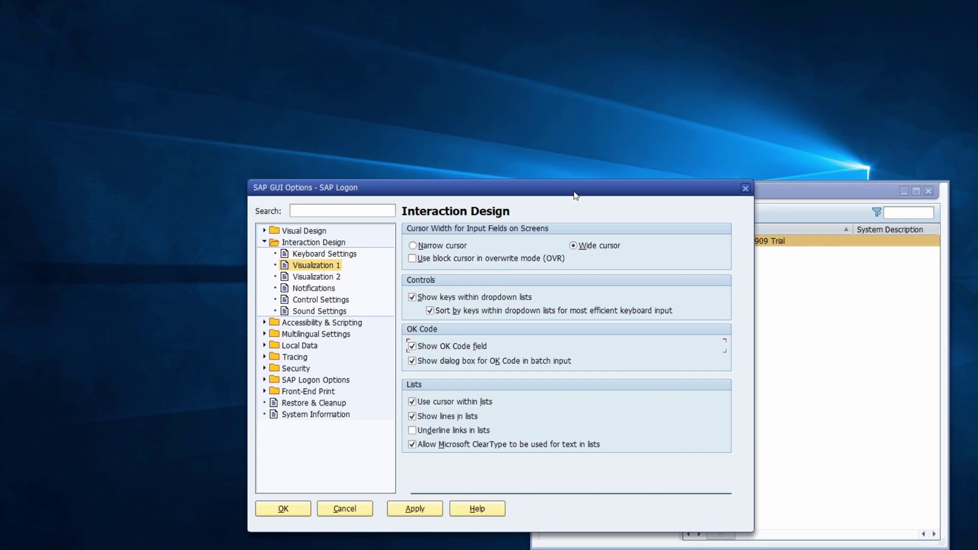
left_click_drag(575, 195, 457, 120)
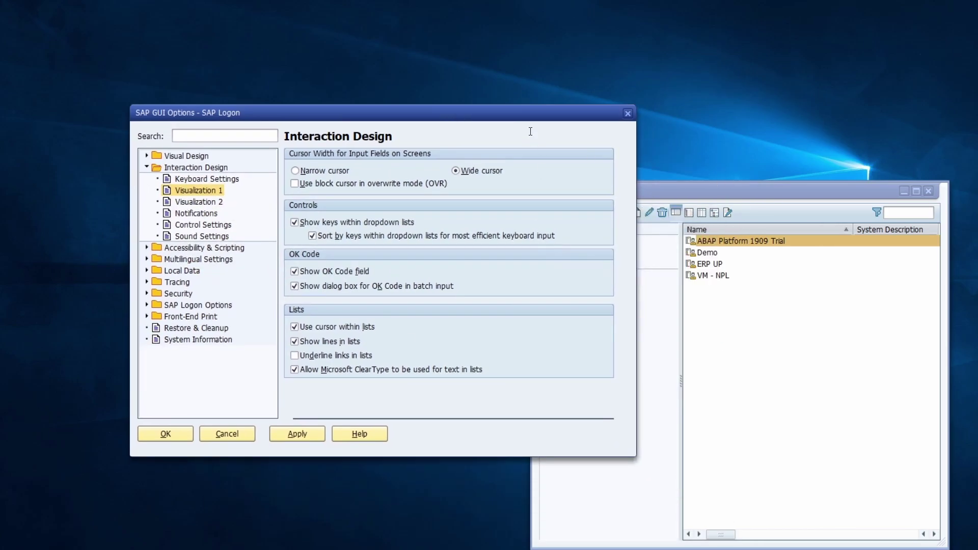
Bring up the SAP Easy Access session and collapse and re-expand its OK Code field
left_click_drag(531, 113, 700, 352)
double_click(466, 224)
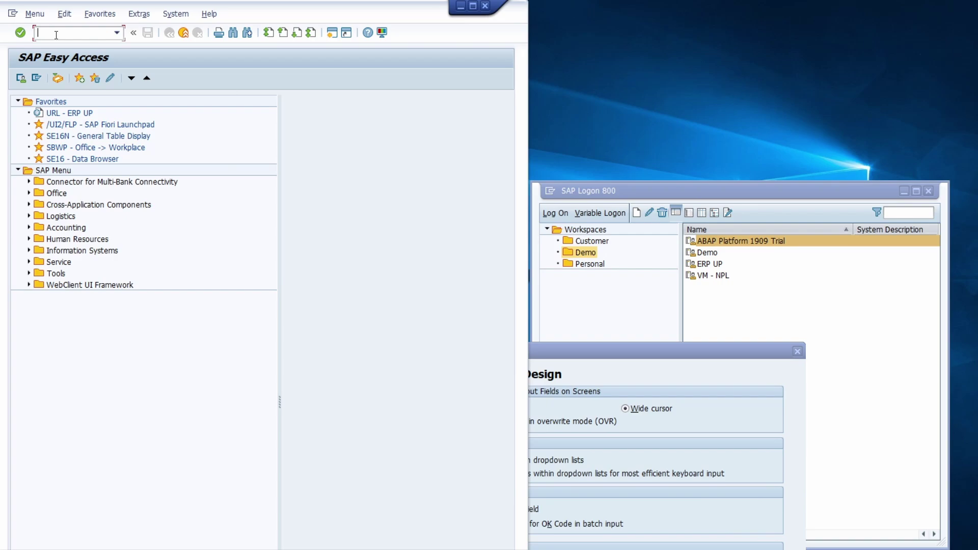
left_click(133, 34)
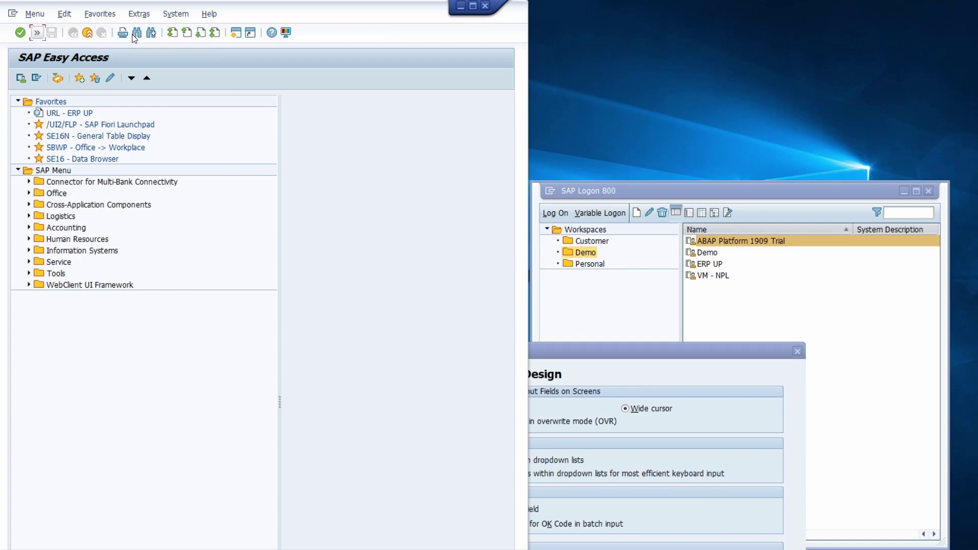
left_click(37, 33)
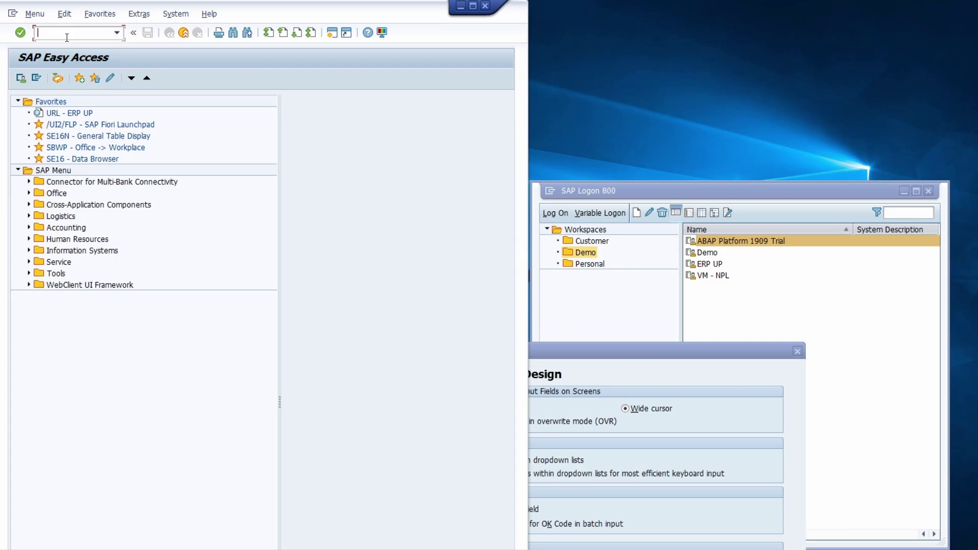
Run transaction MIRO and switch directly from it to SE16N with the /n prefix
type("miro")
key("Return")
type("/nse16")
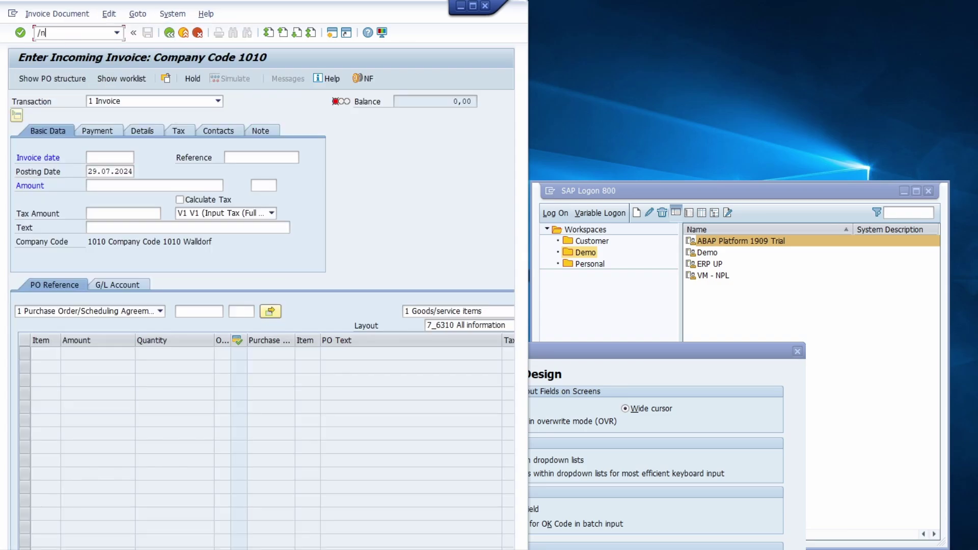
key("Return")
Switch to the user profile maintenance transaction with /nsu3
left_click(64, 33)
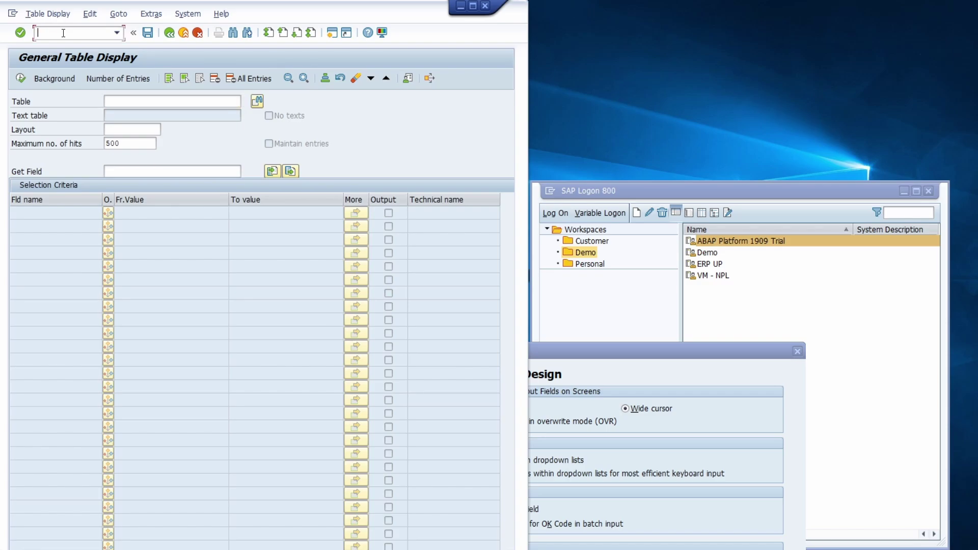
type("/nsu3")
key("Return")
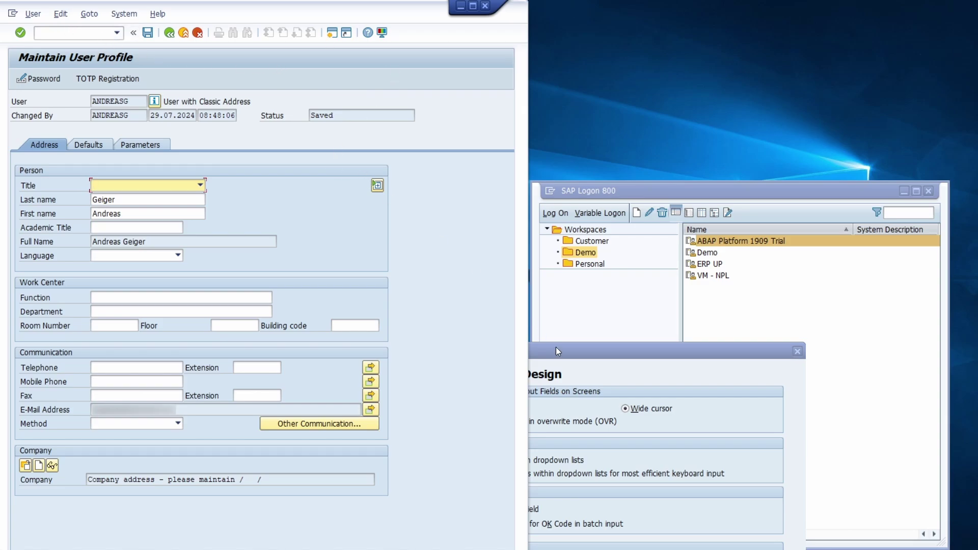
Turn the option to show keys within dropdown lists off and on again, and enable sorting by keys
left_click_drag(555, 349, 564, 186)
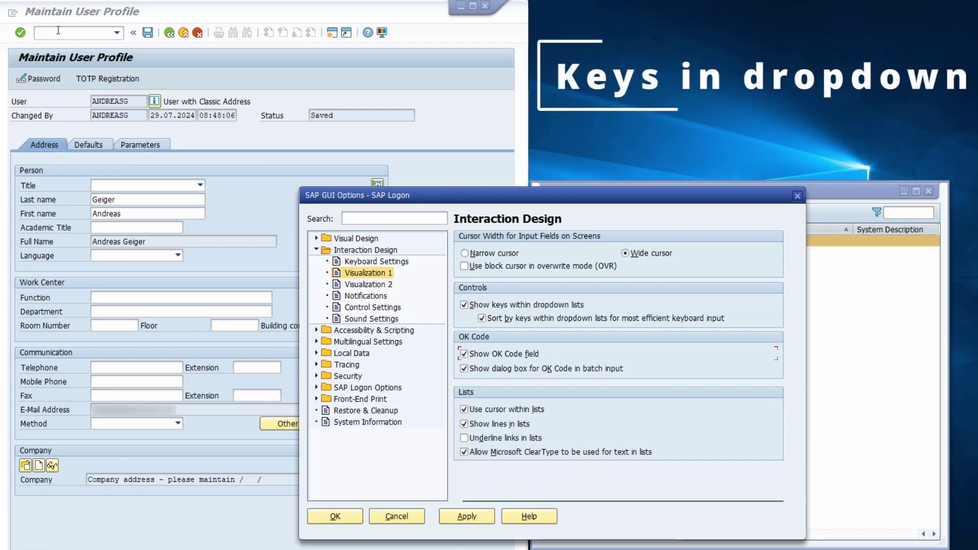
left_click(525, 304)
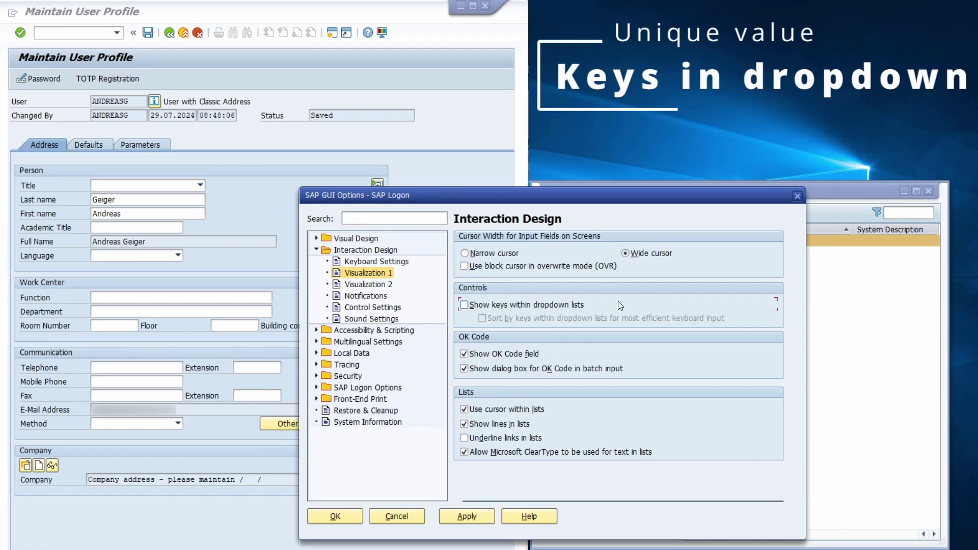
left_click(578, 305)
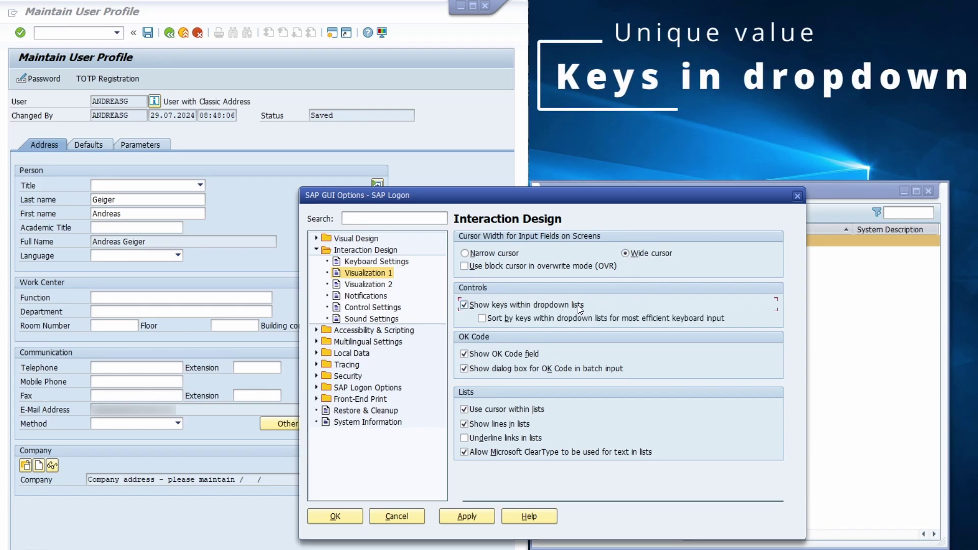
left_click(543, 318)
Return to the session and switch to the purchase order display with /nme23n
left_click(77, 33)
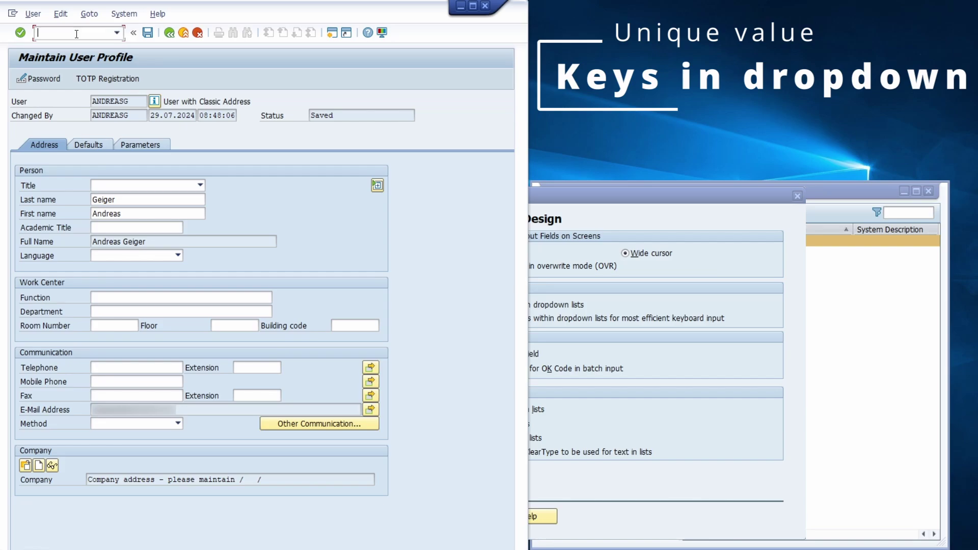
type("/nme23")
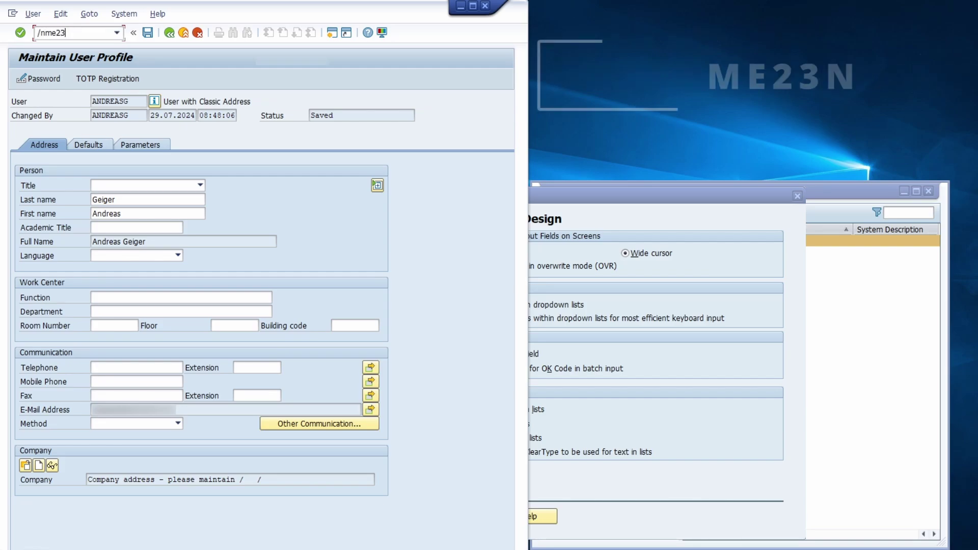
key("Return")
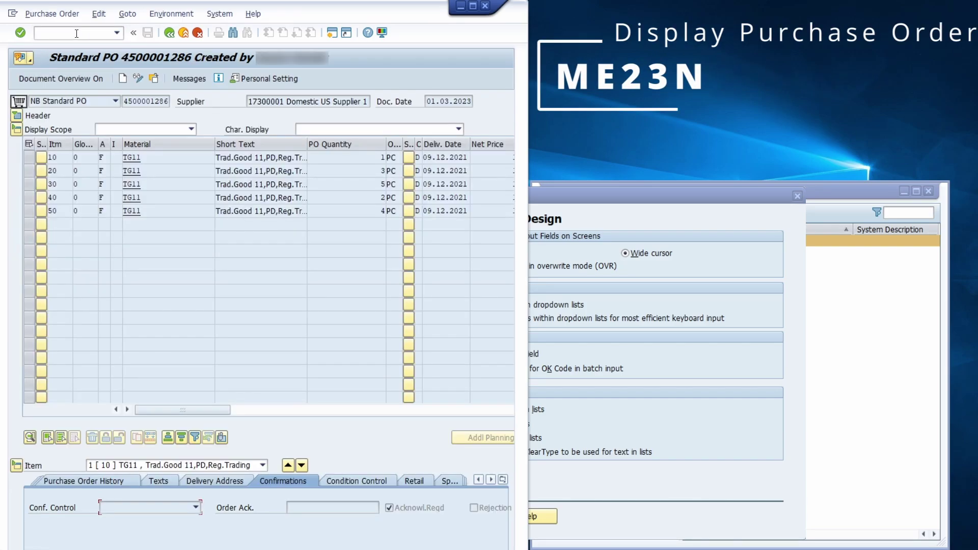
Examine the purchase order's document type dropdown list alongside the key display and sorting options for dropdown lists
left_click(78, 103)
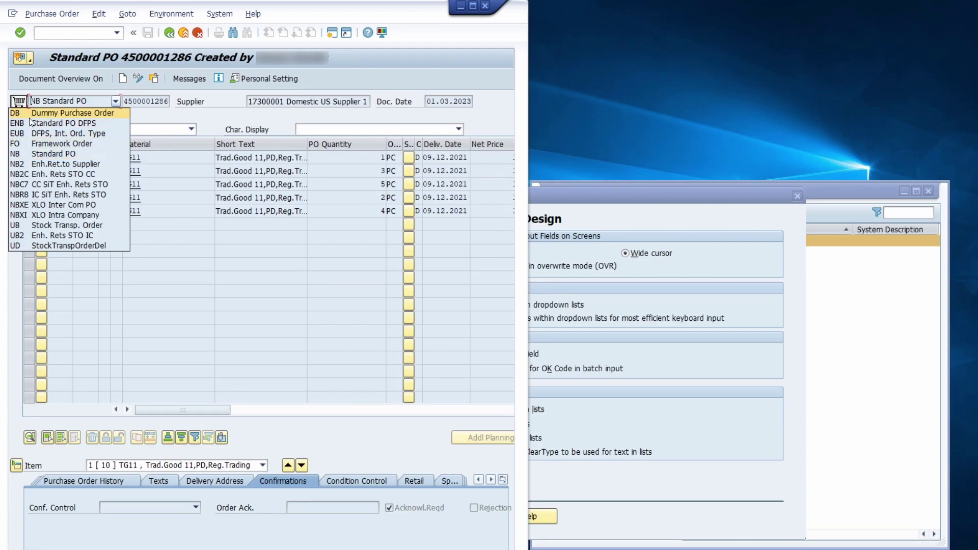
left_click(586, 203)
left_click_drag(592, 198, 697, 105)
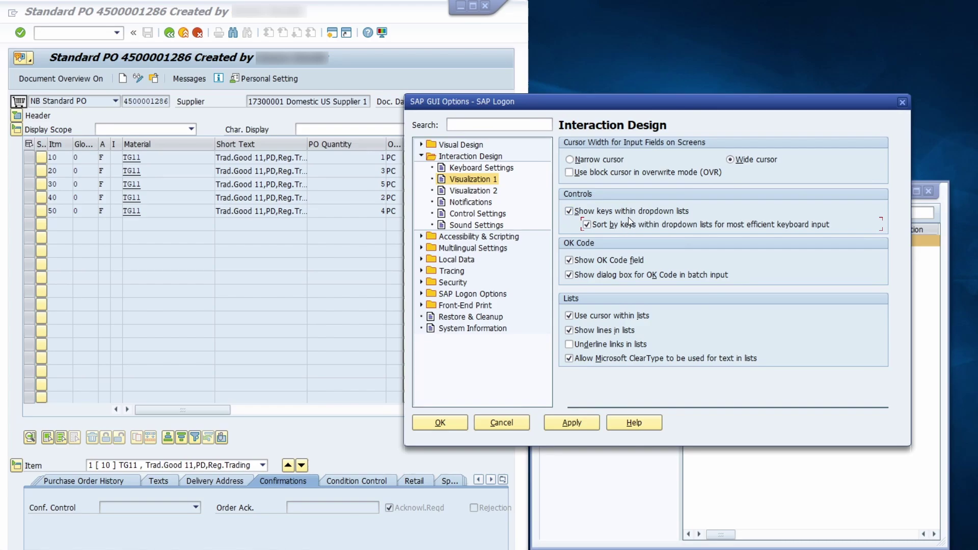
left_click(84, 102)
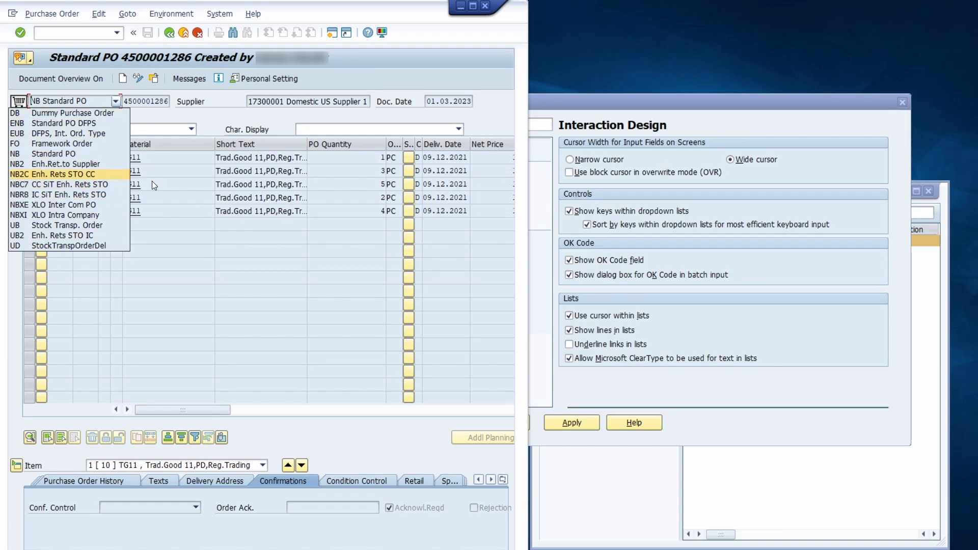
left_click(670, 101)
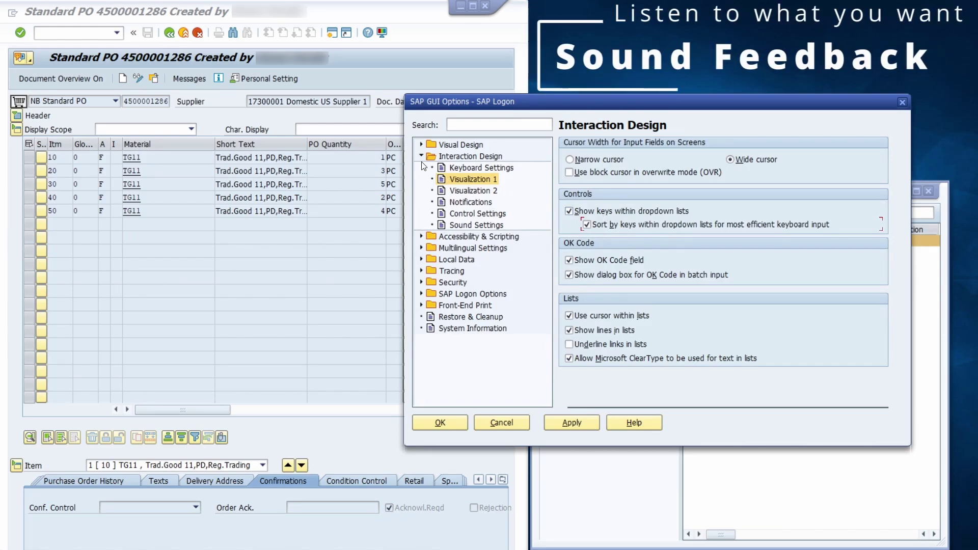
Activate sound feedback in the Interaction Design sound settings, choose the SAP Countryside scheme, and deactivate the feedback again
left_click(462, 225)
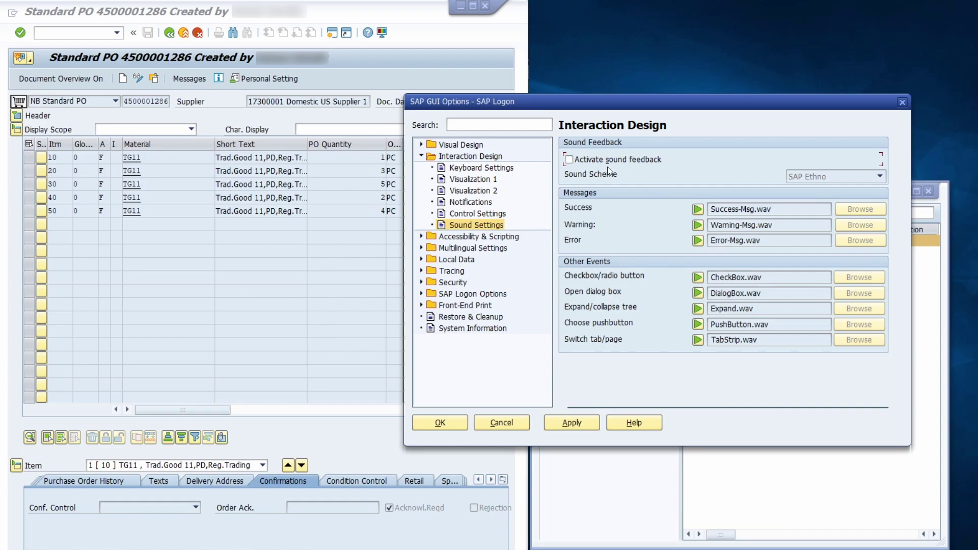
left_click(569, 159)
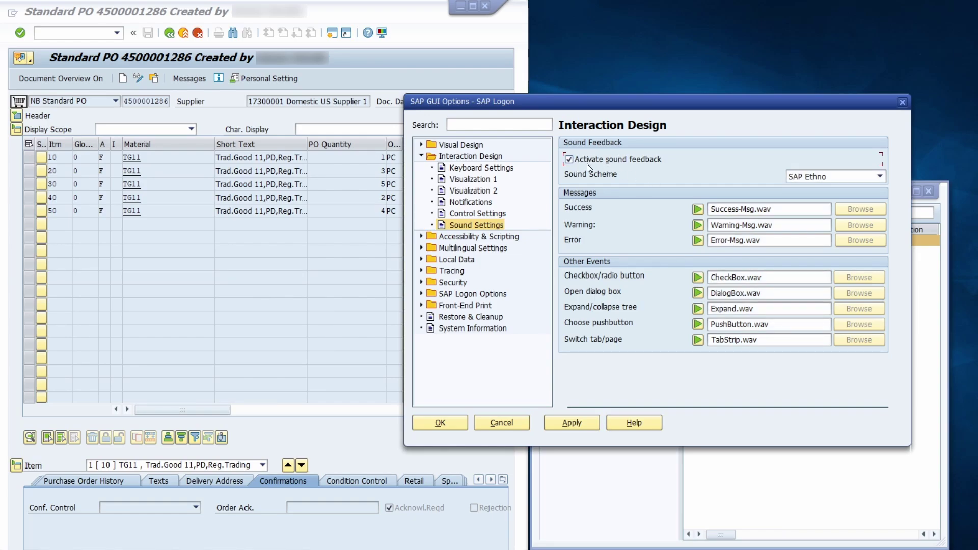
left_click(828, 176)
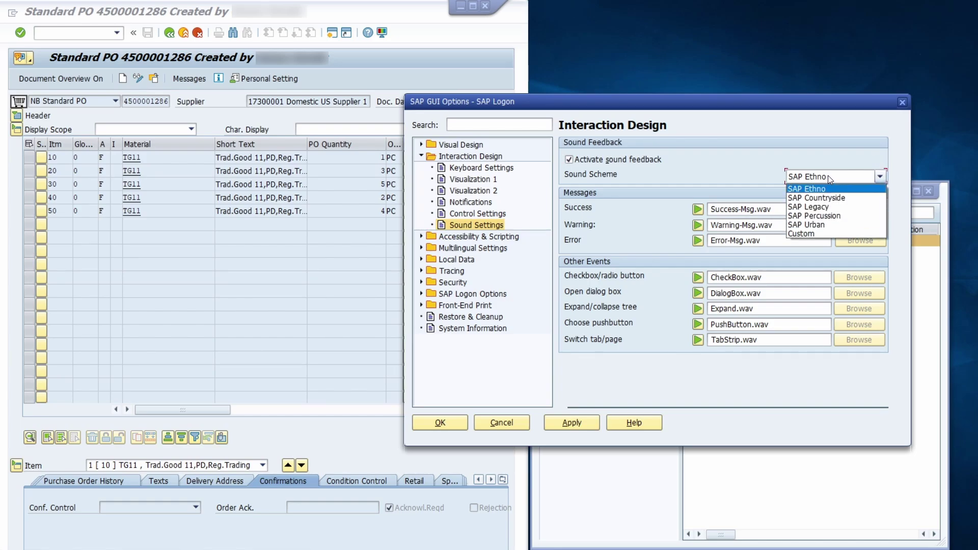
key("Down")
key("Return")
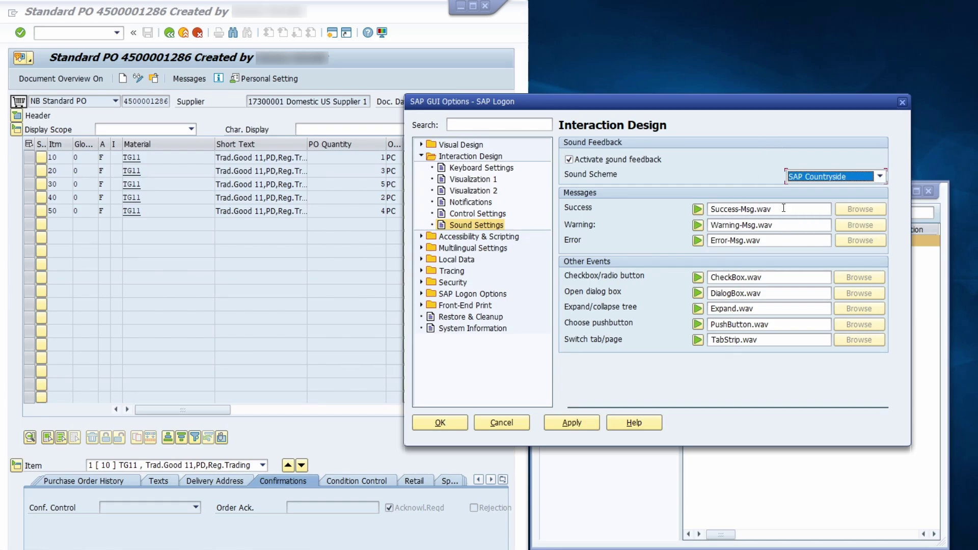
left_click(764, 211)
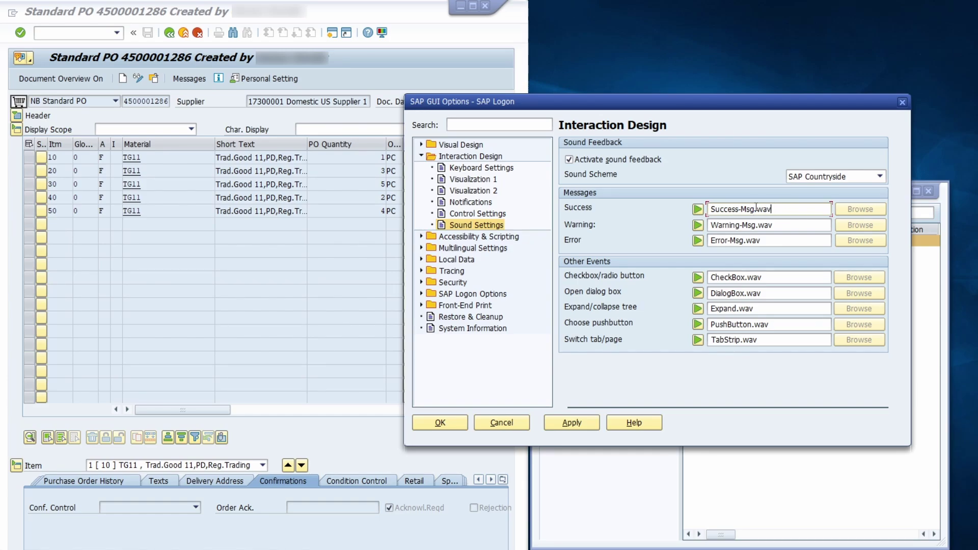
left_click(569, 159)
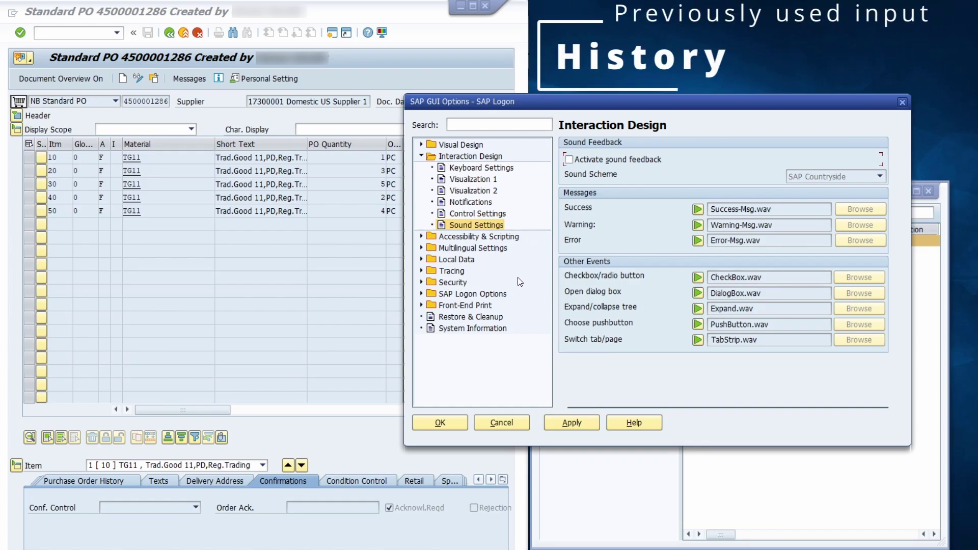
Examine the input history settings under Local Data, especially the character limit for fields with history enabled
left_click(421, 261)
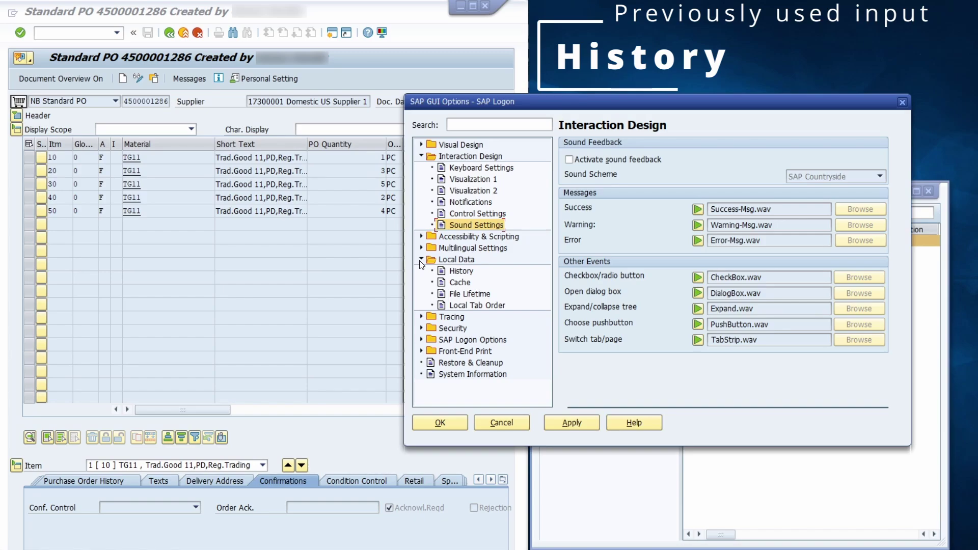
left_click(461, 271)
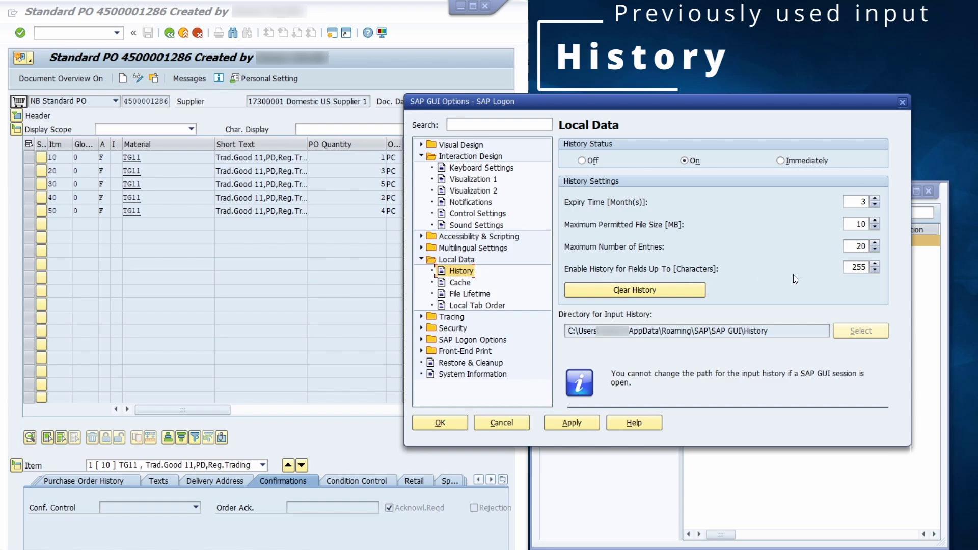
left_click_drag(851, 267, 896, 266)
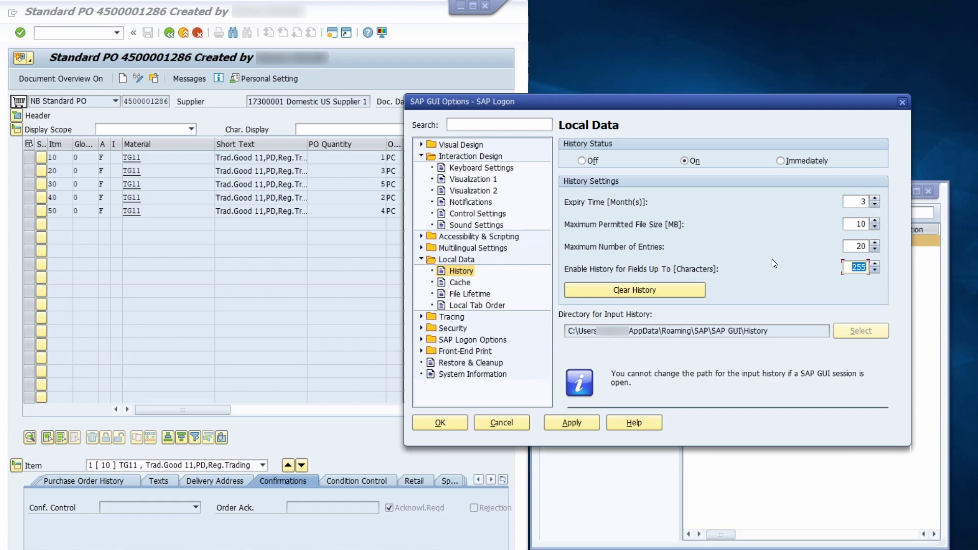
left_click(854, 267)
double_click(851, 267)
left_click(851, 268)
double_click(851, 268)
left_click(850, 267)
left_click_drag(849, 268, 885, 269)
left_click(853, 267)
Expand the remaining option categories, from Visual Design and Accessibility & Scripting through to Front-End Print, to survey the available settings
left_click(421, 145)
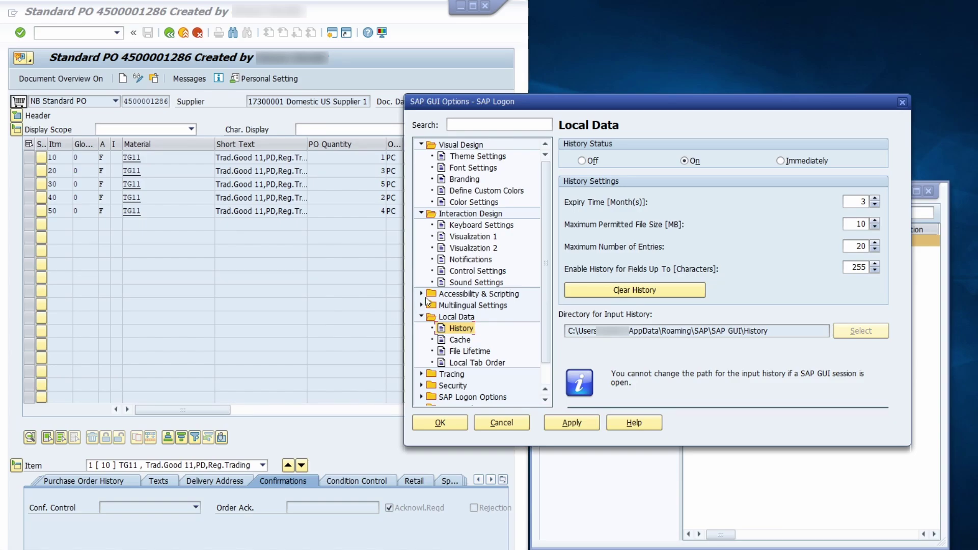
left_click(422, 306)
left_click(422, 294)
scroll(430, 322, "down", 3)
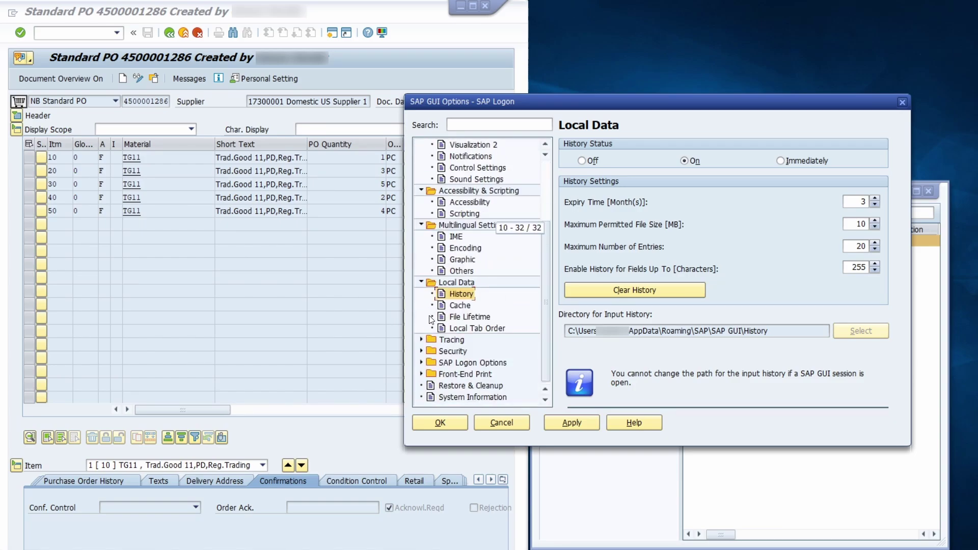
left_click(422, 340)
scroll(428, 355, "down", 3)
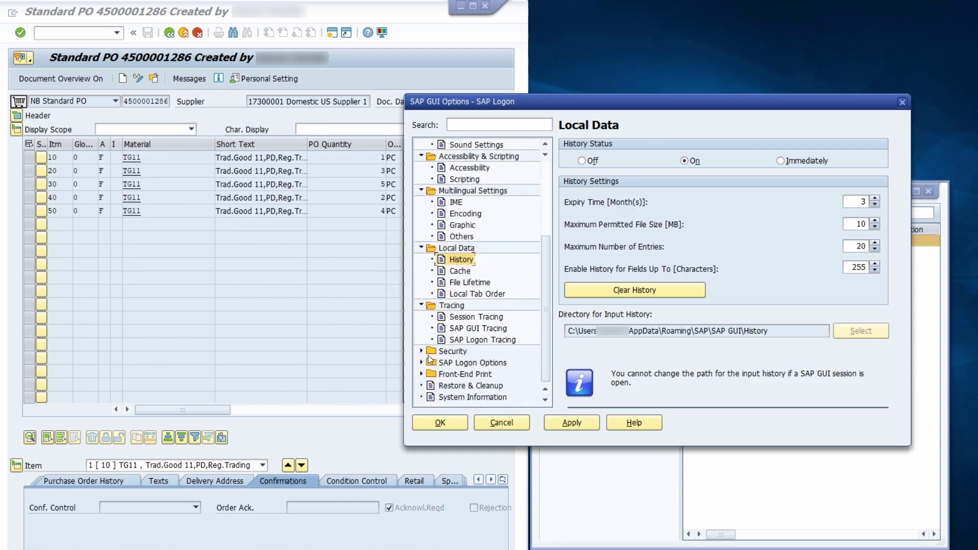
left_click(423, 351)
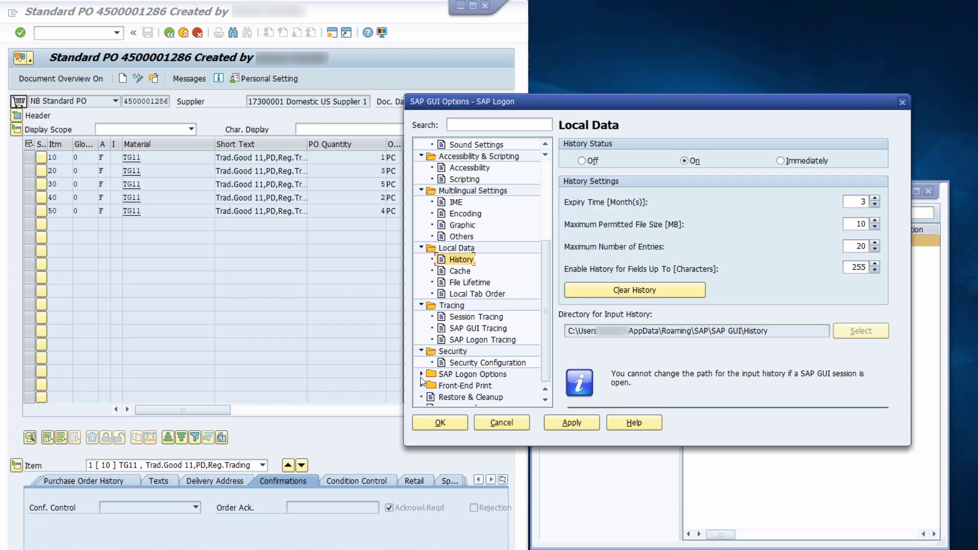
left_click(422, 374)
scroll(466, 364, "down", 1)
left_click(422, 372)
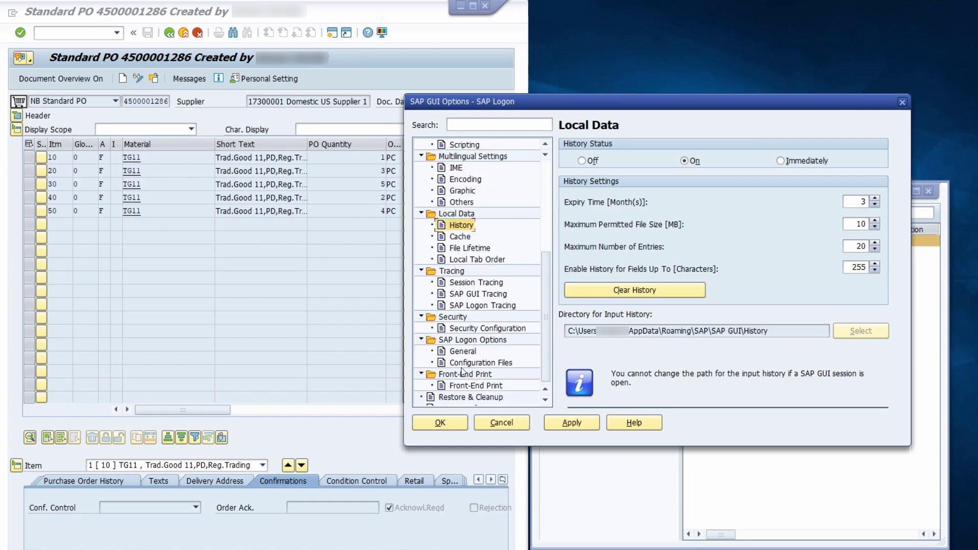
Review the Visual Design font and branding settings and the Interaction Design keyboard, Visualization 1 and Visualization 2 settings
scroll(465, 344, "up", 5)
left_click(457, 145)
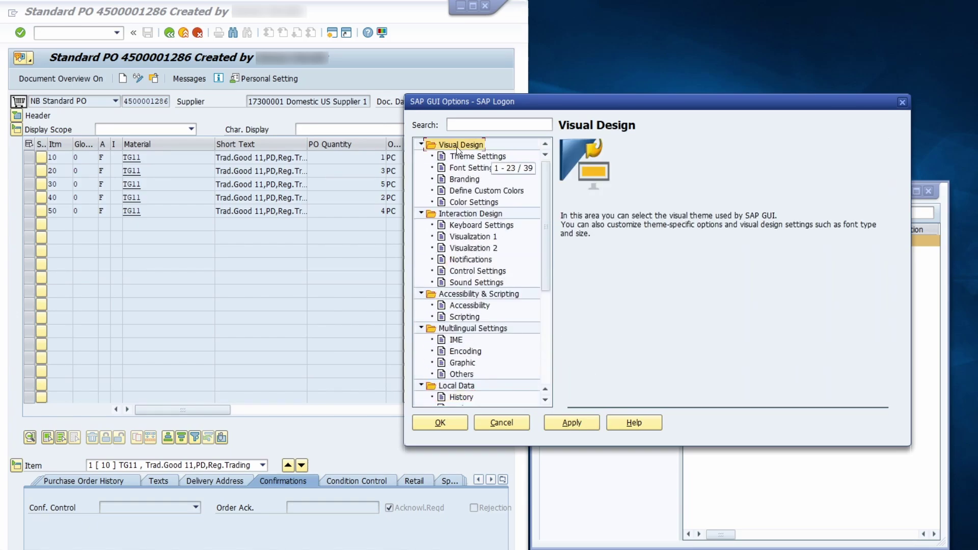
left_click(472, 169)
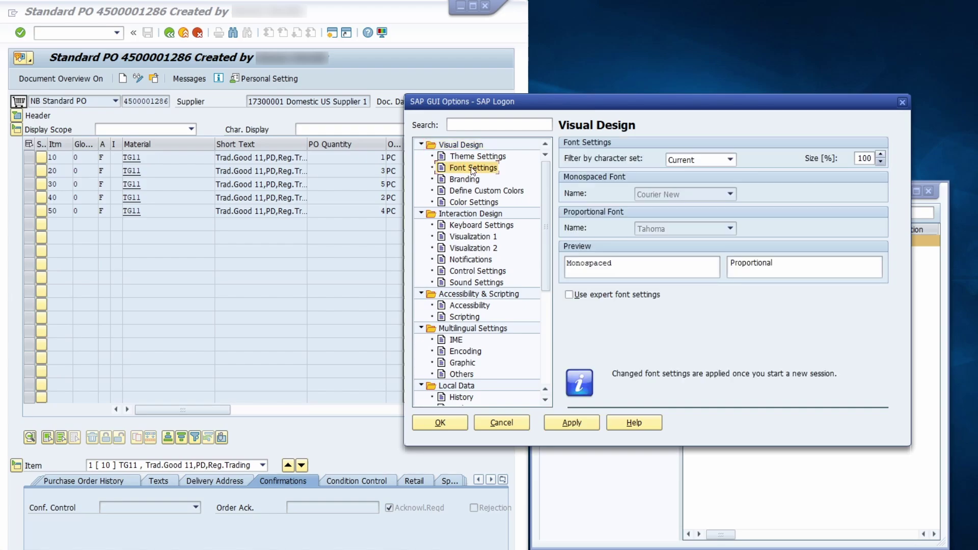
left_click(465, 180)
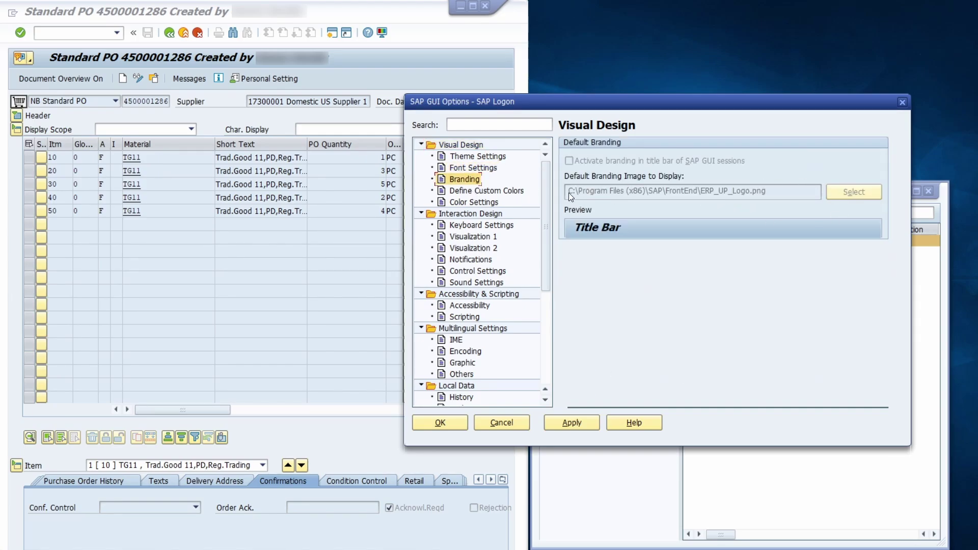
left_click(466, 227)
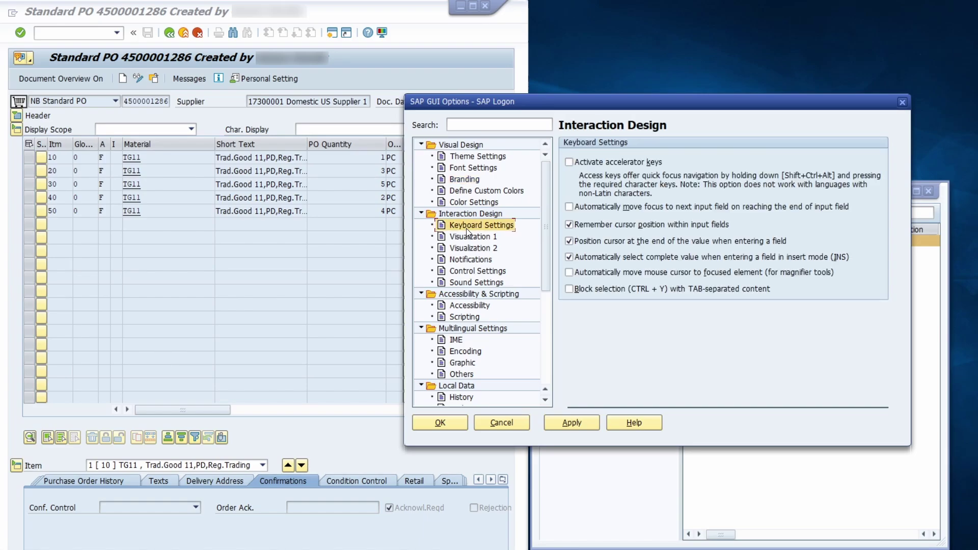
left_click(467, 237)
left_click(467, 249)
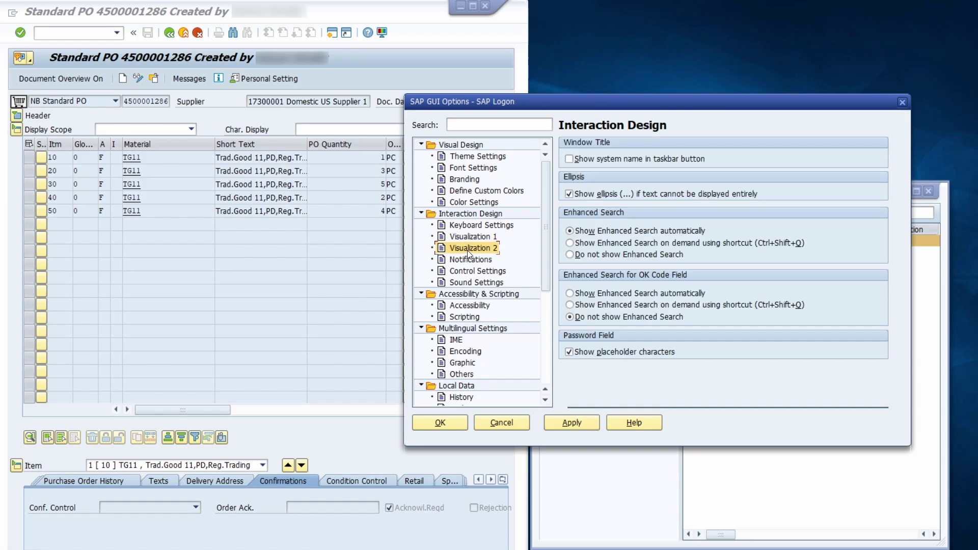